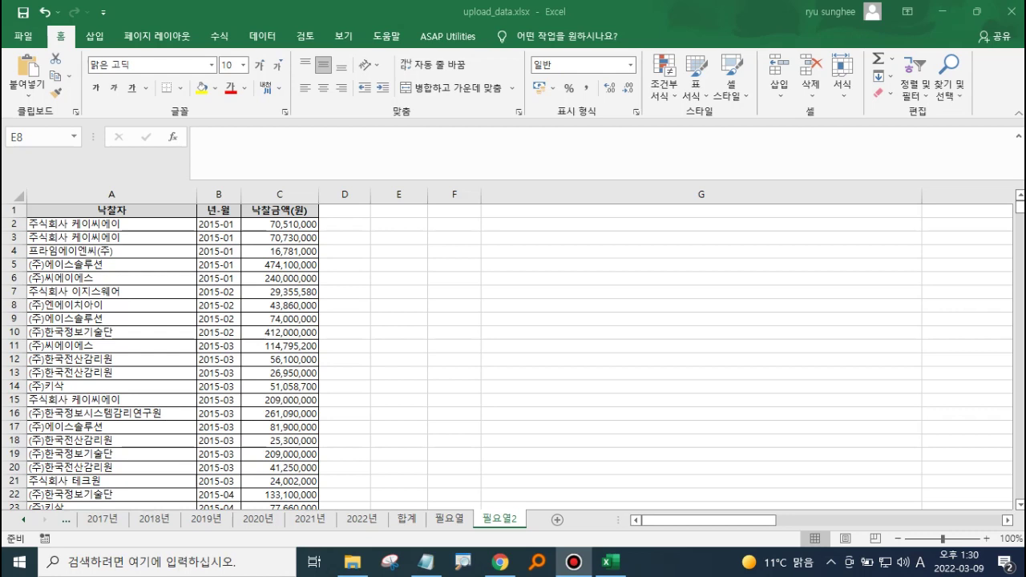
Examine the 낙찰자, 년-월 and 낙찰금액(원) columns on the 필요열2 sheet, from the header row through the first records.
{"action": "left_click", "coordinate": [399, 307]}
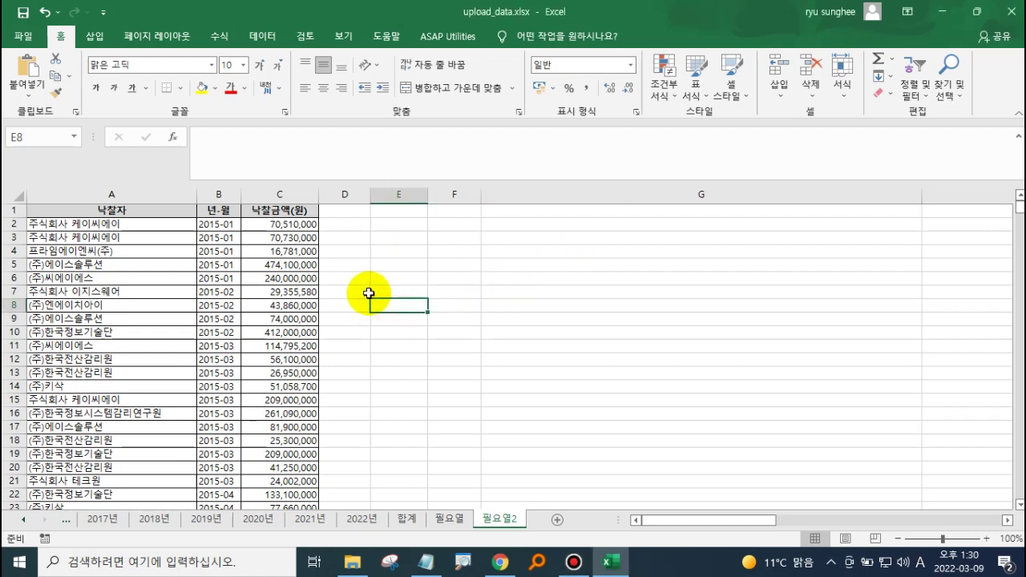
{"action": "key", "text": "Left"}
{"action": "key", "text": "Left"}
{"action": "key", "text": "Left"}
{"action": "key", "text": "Left"}
{"action": "key", "text": "Up"}
{"action": "key", "text": "Up"}
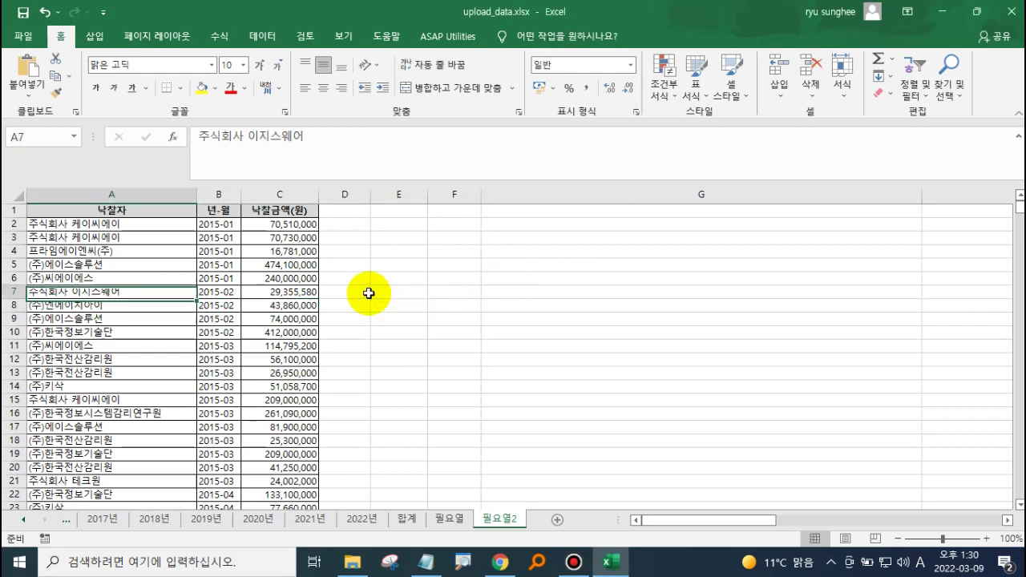
{"action": "key", "text": "Up"}
{"action": "key", "text": "Up"}
{"action": "key", "text": "Up"}
{"action": "key", "text": "Up"}
{"action": "key", "text": "Up"}
{"action": "key", "text": "Right"}
{"action": "key", "text": "Right"}
{"action": "key", "text": "Right"}
{"action": "key", "text": "Left"}
{"action": "key", "text": "Left"}
{"action": "key", "text": "Left"}
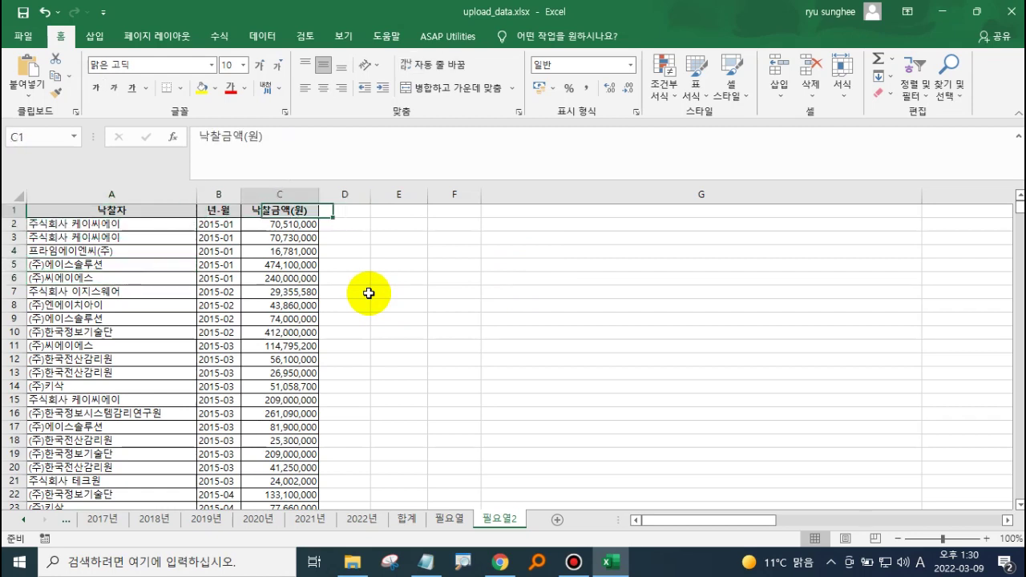
{"action": "key", "text": "Right"}
{"action": "key", "text": "Right"}
{"action": "key", "text": "Down"}
{"action": "key", "text": "Left"}
{"action": "key", "text": "Left"}
{"action": "key", "text": "Right"}
{"action": "key", "text": "Down"}
{"action": "key", "text": "Left"}
{"action": "key", "text": "Up"}
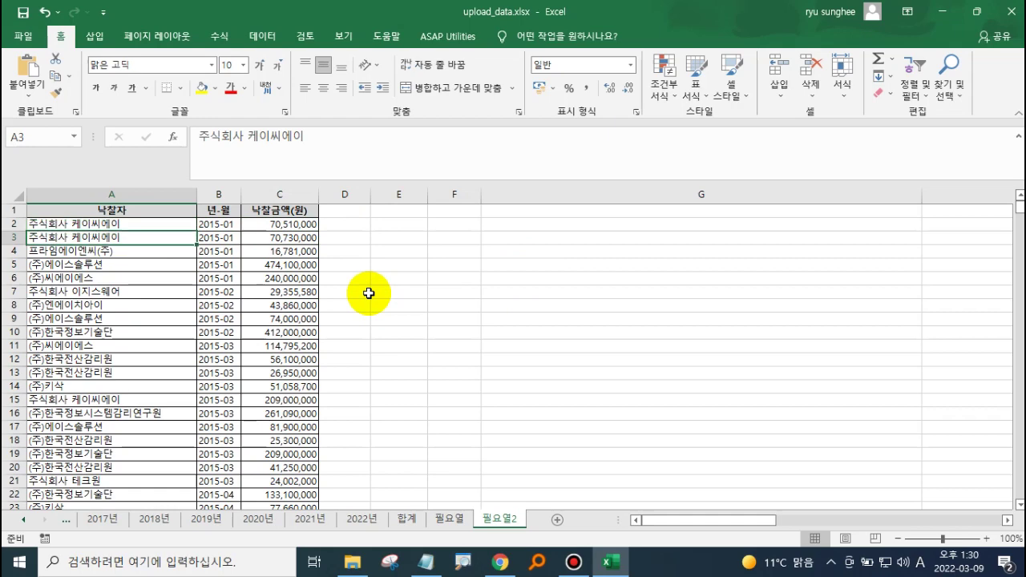
{"action": "key", "text": "Up"}
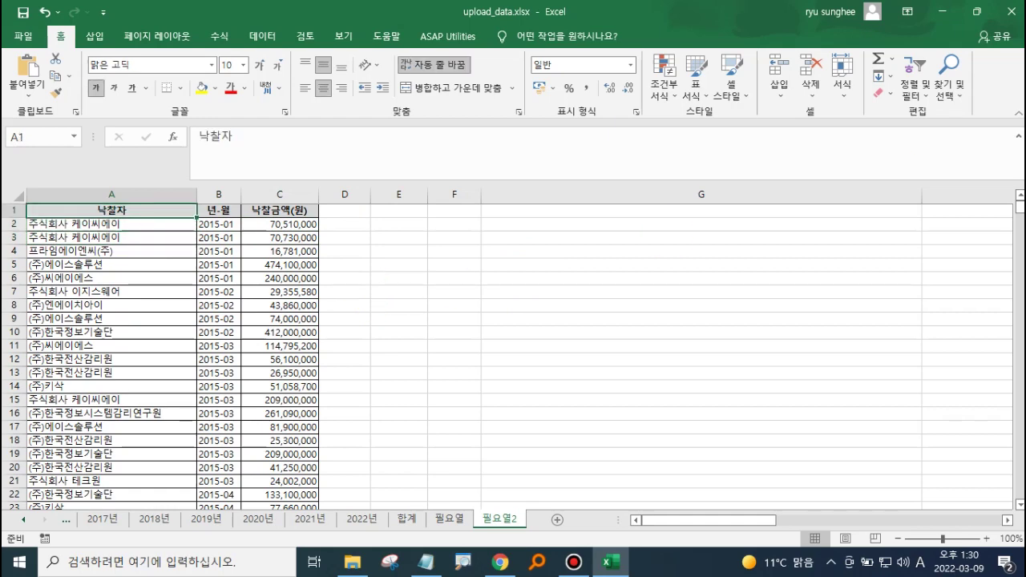
Switch to the Flourish bar chart race in Chrome and open its data sheet.
{"action": "key", "text": "alt+Tab"}
{"action": "left_click_drag", "start_coordinate": [647, 169], "coordinate": [393, 78]}
{"action": "double_click", "coordinate": [393, 78]}
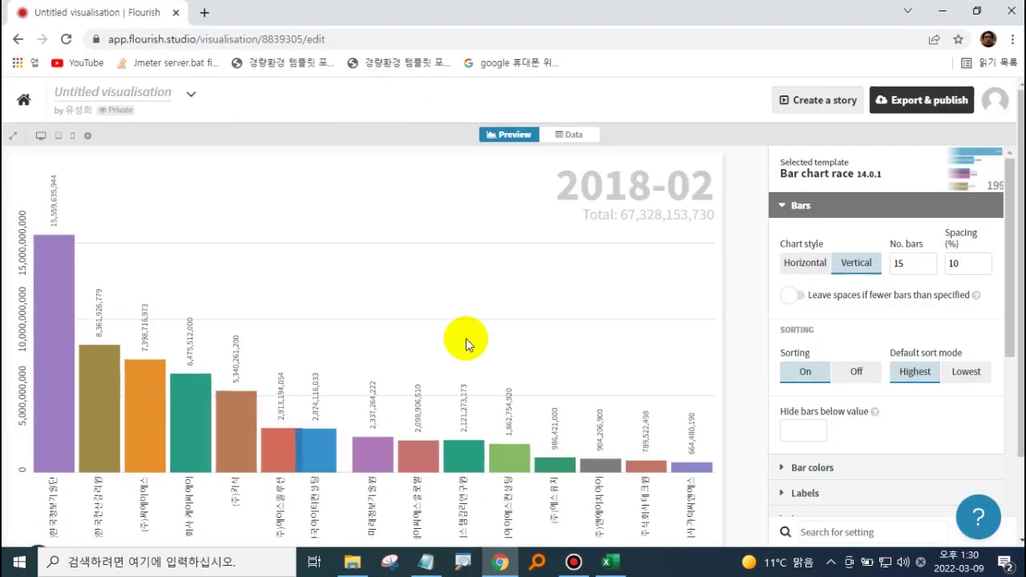
{"action": "left_click", "coordinate": [572, 133]}
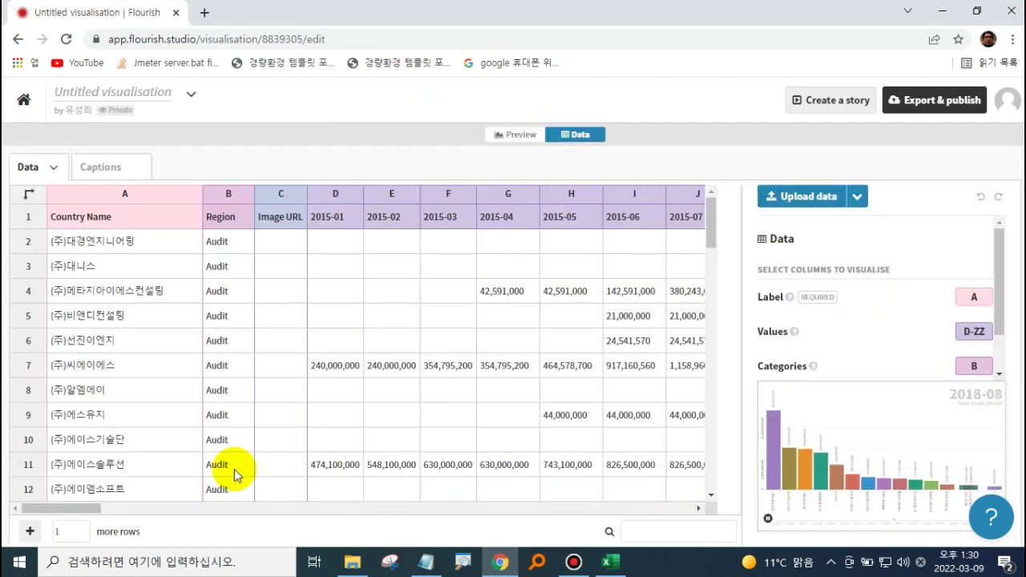
Examine the layout of the Flourish data sheet: the Country Name, Region, Image URL and monthly value columns.
{"action": "left_click", "coordinate": [131, 241]}
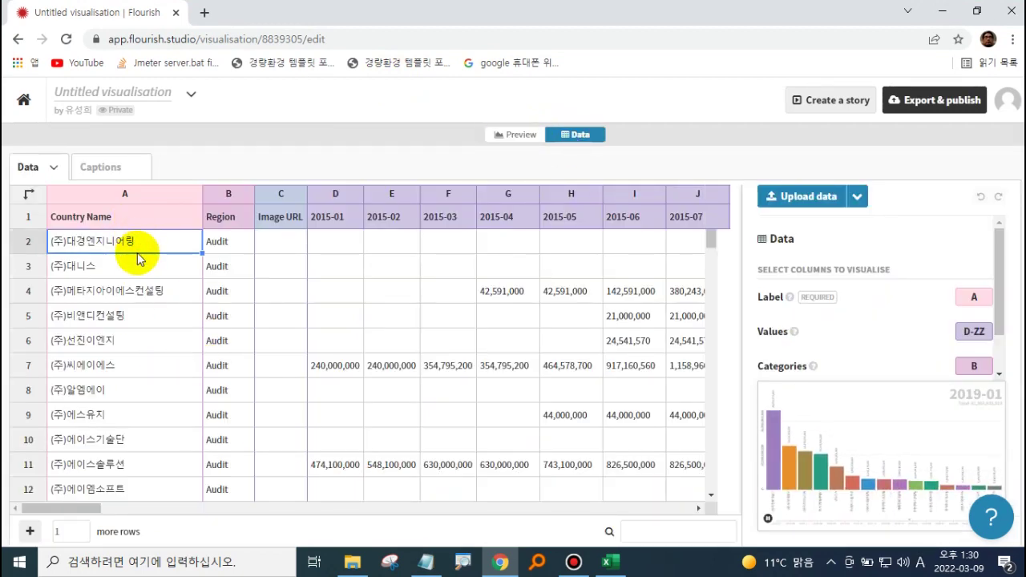
{"action": "left_click", "coordinate": [138, 257]}
{"action": "left_click", "coordinate": [123, 363]}
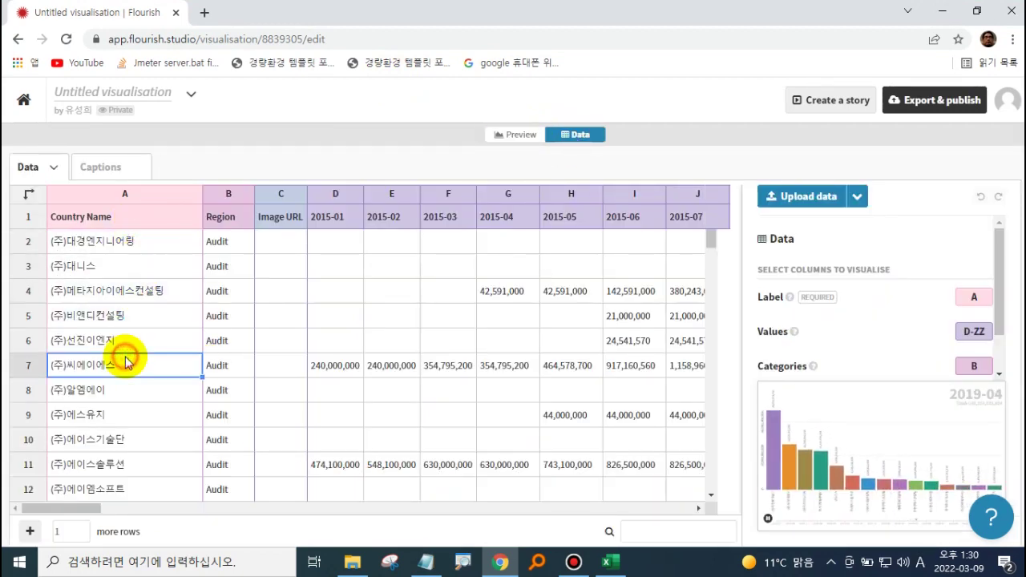
{"action": "left_click", "coordinate": [224, 219]}
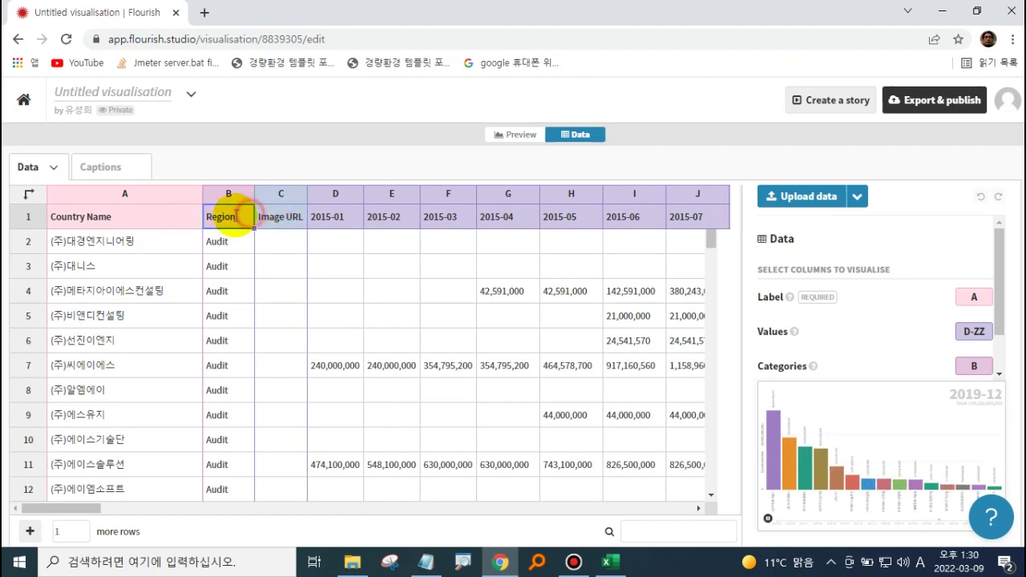
{"action": "left_click", "coordinate": [274, 263]}
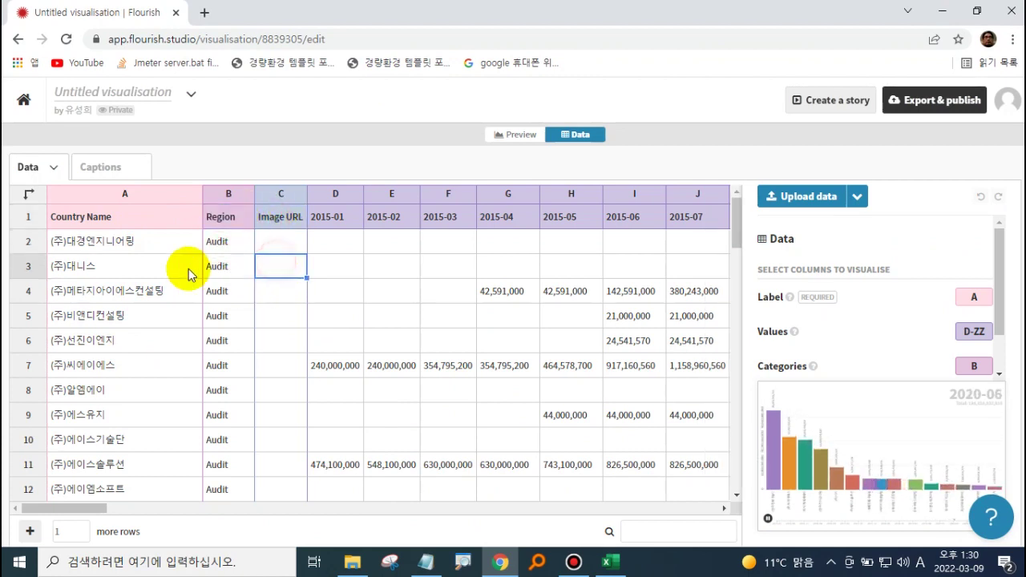
{"action": "left_click_drag", "start_coordinate": [145, 245], "coordinate": [147, 389]}
{"action": "left_click", "coordinate": [219, 244]}
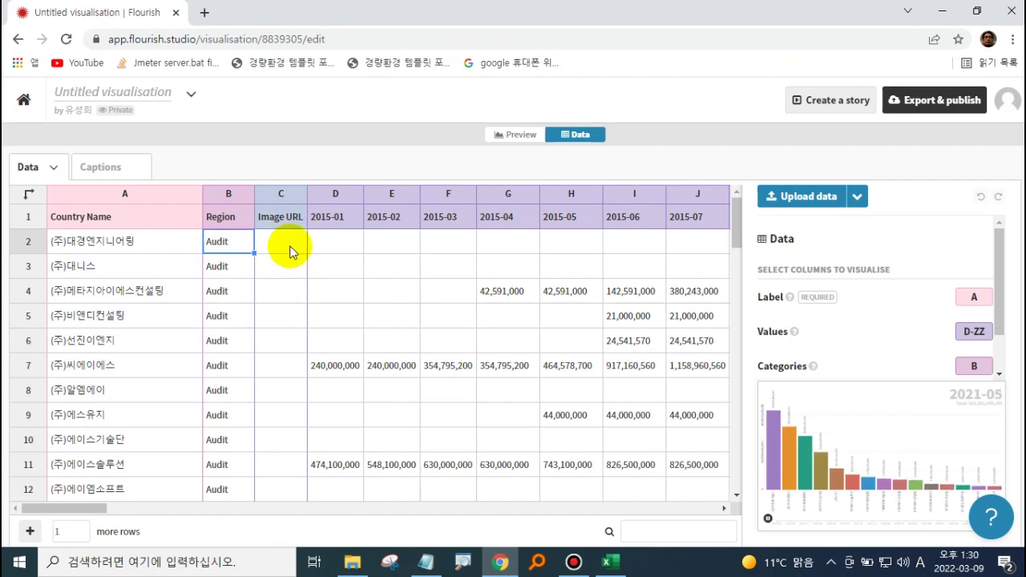
{"action": "left_click_drag", "start_coordinate": [289, 251], "coordinate": [305, 412]}
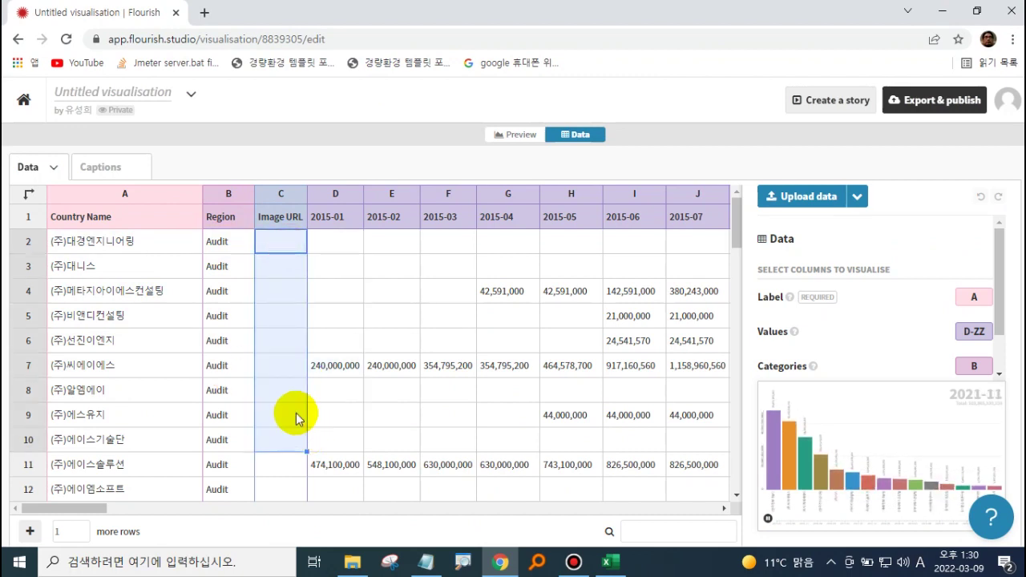
{"action": "left_click", "coordinate": [279, 332]}
{"action": "left_click", "coordinate": [232, 269]}
{"action": "left_click", "coordinate": [272, 242]}
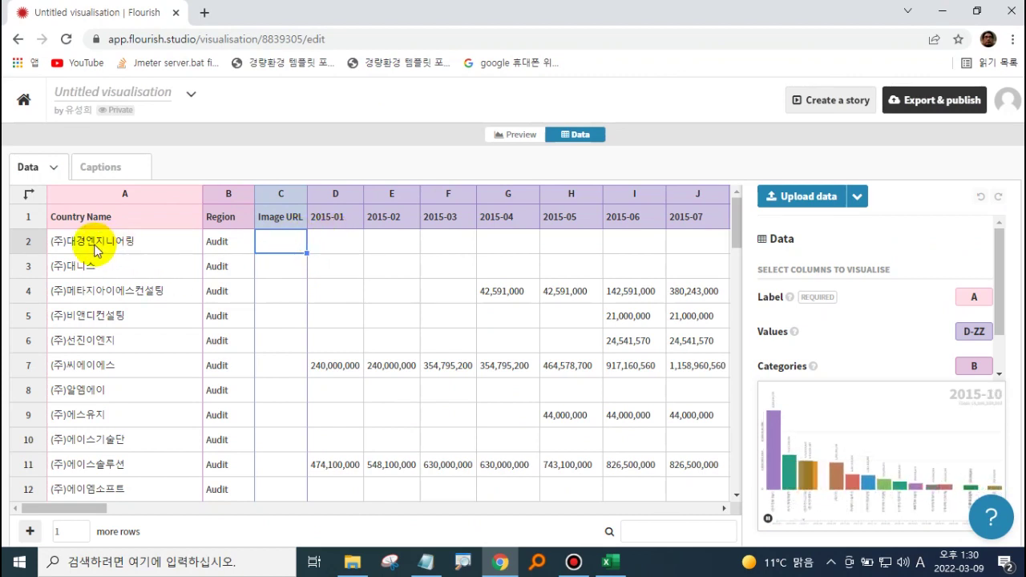
{"action": "left_click", "coordinate": [373, 218]}
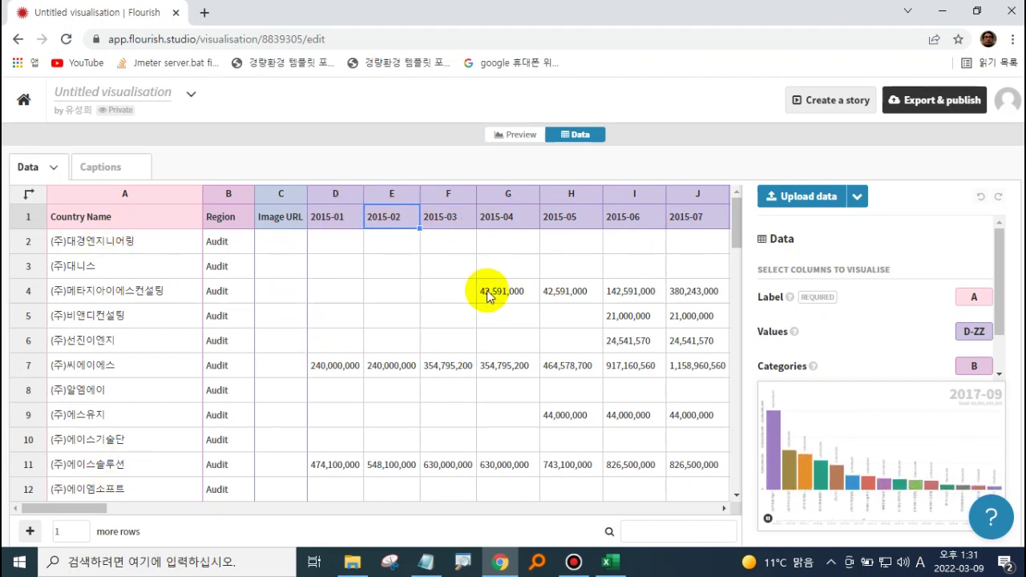
Switch back to the upload_data.xlsx workbook in Excel and compare its row-based company and month columns with the Flourish layout.
{"action": "left_click", "coordinate": [611, 559]}
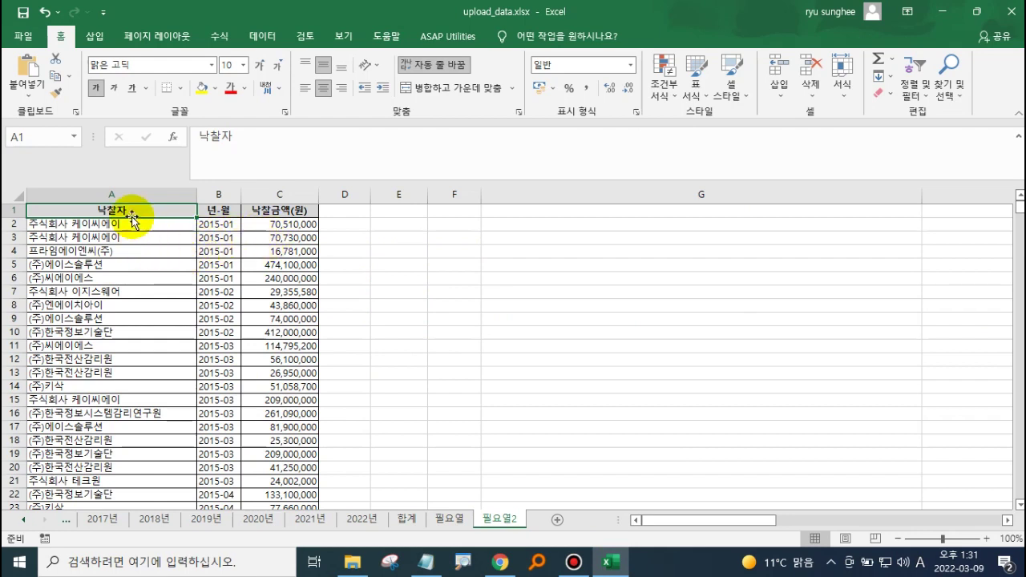
{"action": "left_click", "coordinate": [218, 233]}
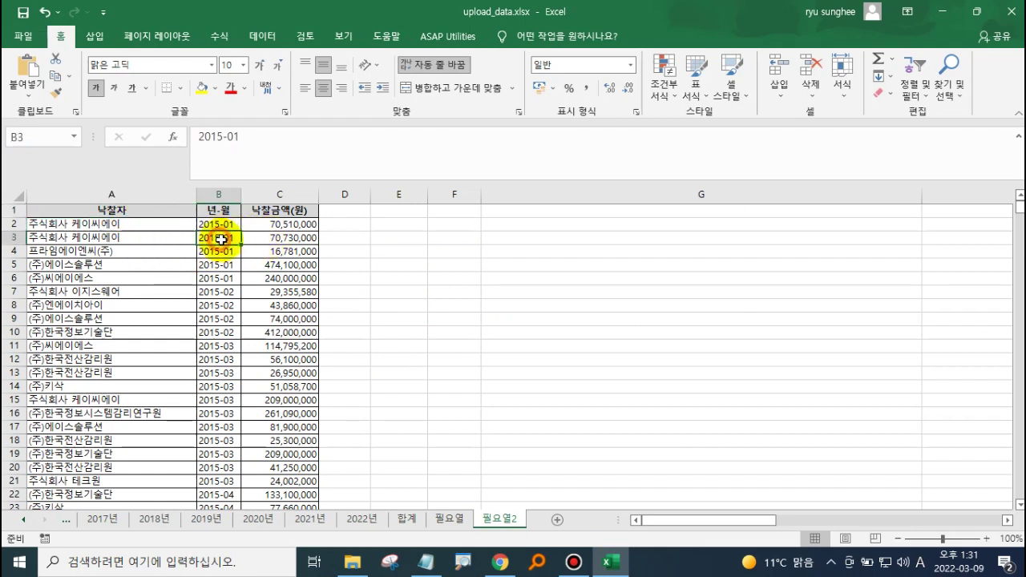
{"action": "left_click", "coordinate": [353, 212]}
{"action": "left_click", "coordinate": [401, 216]}
{"action": "left_click", "coordinate": [448, 212]}
{"action": "left_click", "coordinate": [362, 235]}
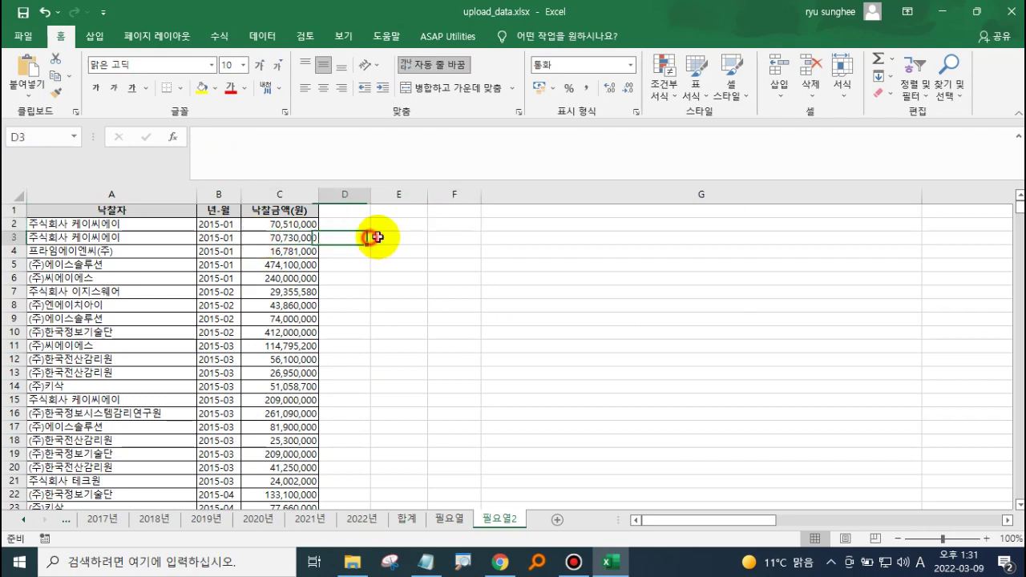
{"action": "left_click", "coordinate": [535, 252]}
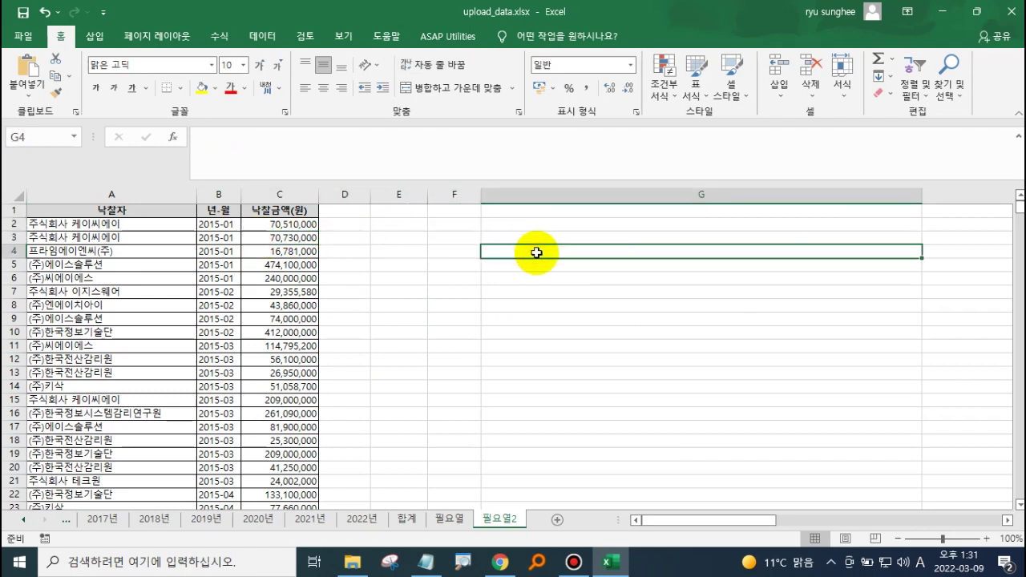
{"action": "left_click", "coordinate": [143, 277]}
Create a pivot table from range A1:C2338 of the 필요열2 sheet, placed on the existing worksheet at cell E1.
{"action": "left_click", "coordinate": [153, 214]}
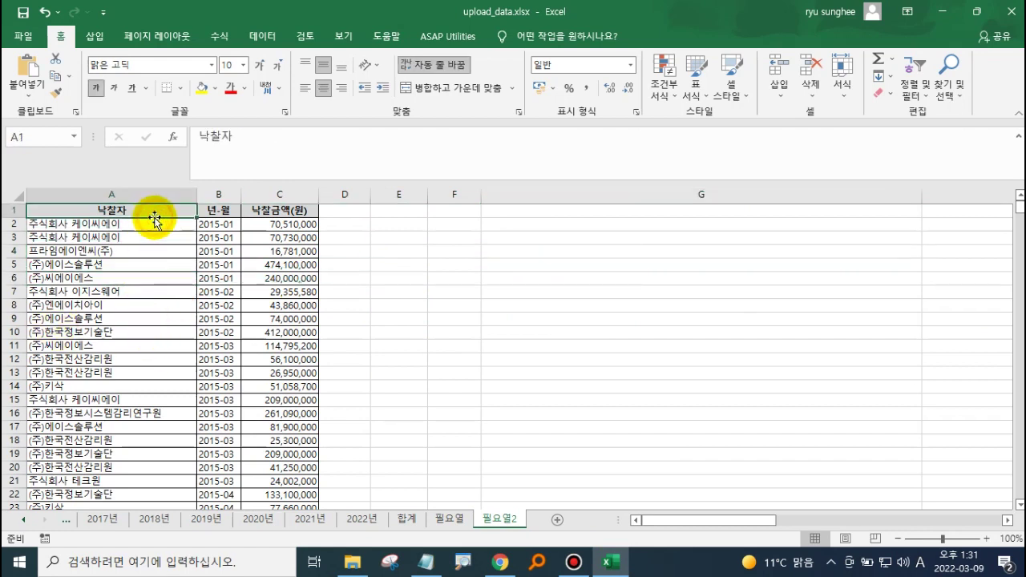
{"action": "left_click_drag", "start_coordinate": [154, 215], "coordinate": [290, 214]}
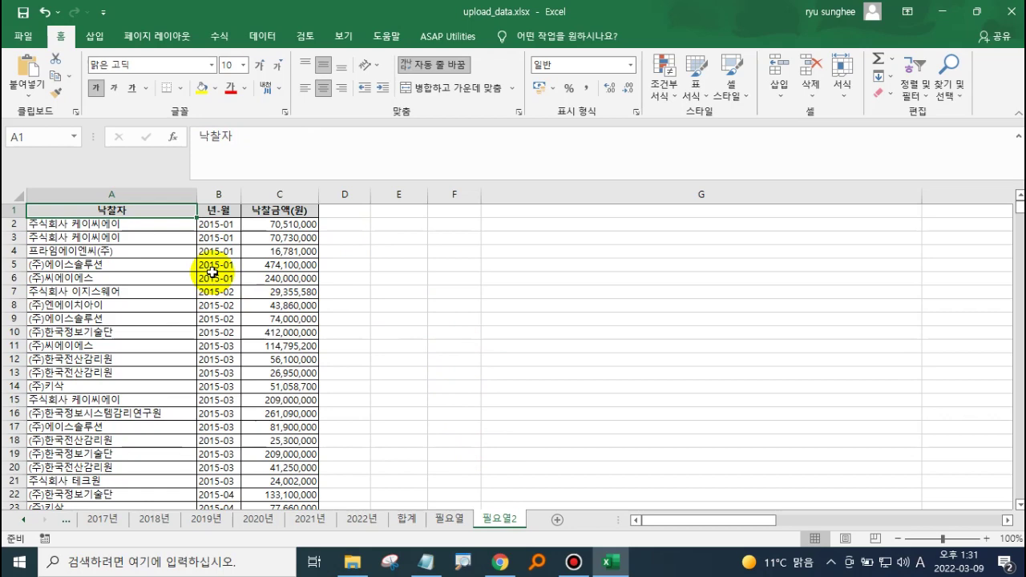
{"action": "key", "text": "ctrl+shift+Right"}
{"action": "key", "text": "ctrl+shift+Down"}
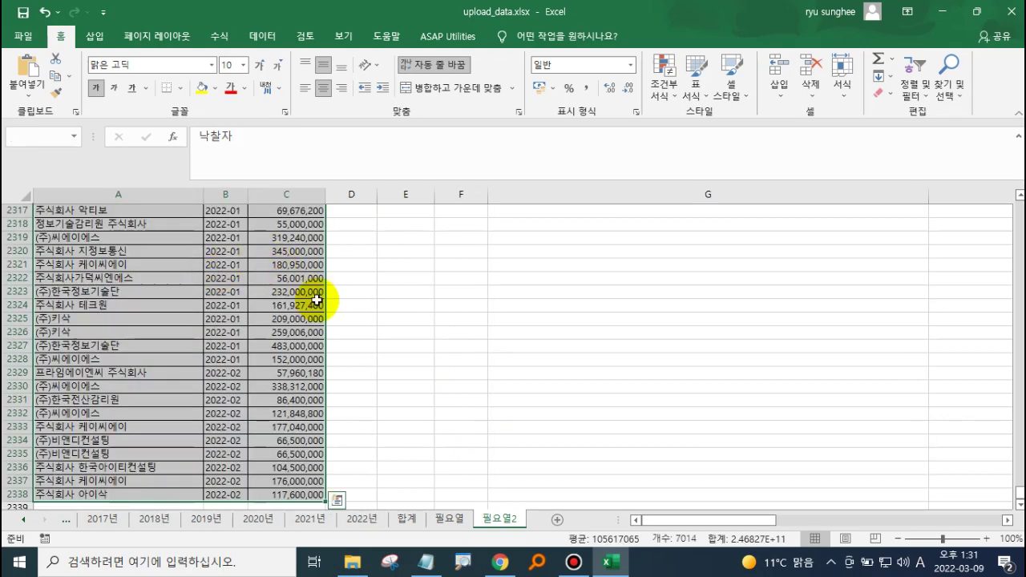
{"action": "left_click_drag", "start_coordinate": [1019, 500], "coordinate": [1011, 207]}
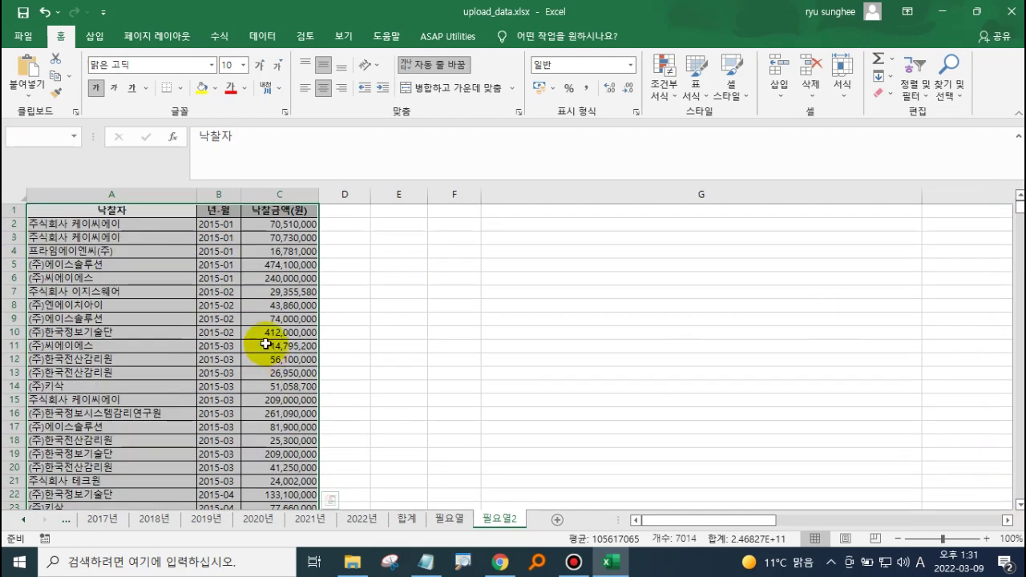
{"action": "left_click", "coordinate": [89, 36]}
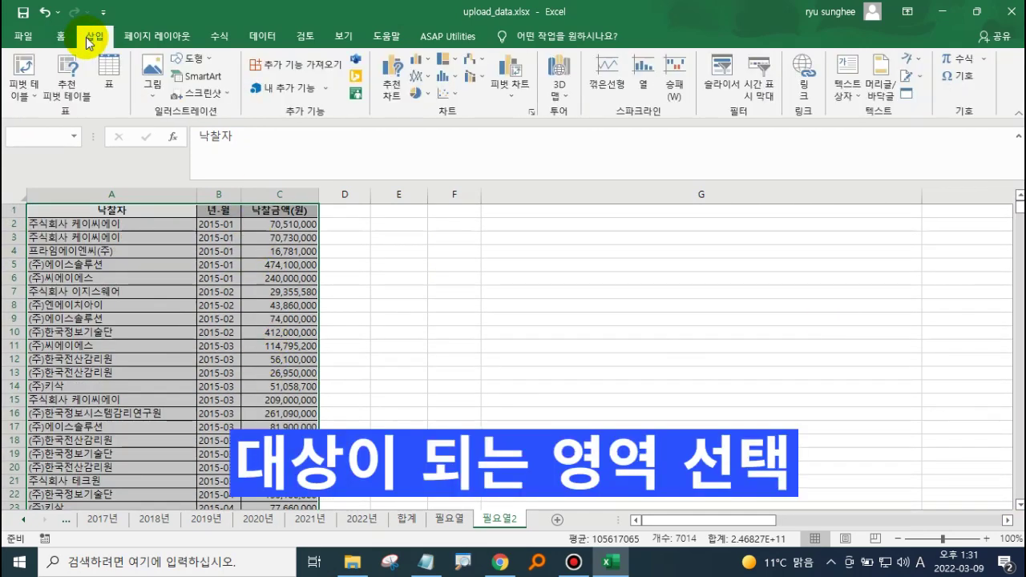
{"action": "left_click", "coordinate": [22, 92]}
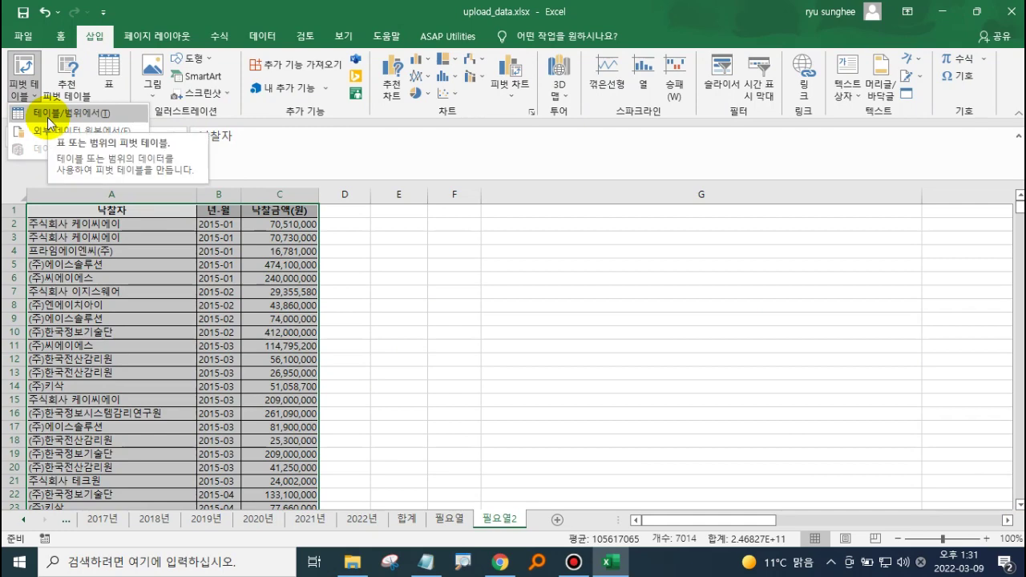
{"action": "left_click", "coordinate": [50, 117]}
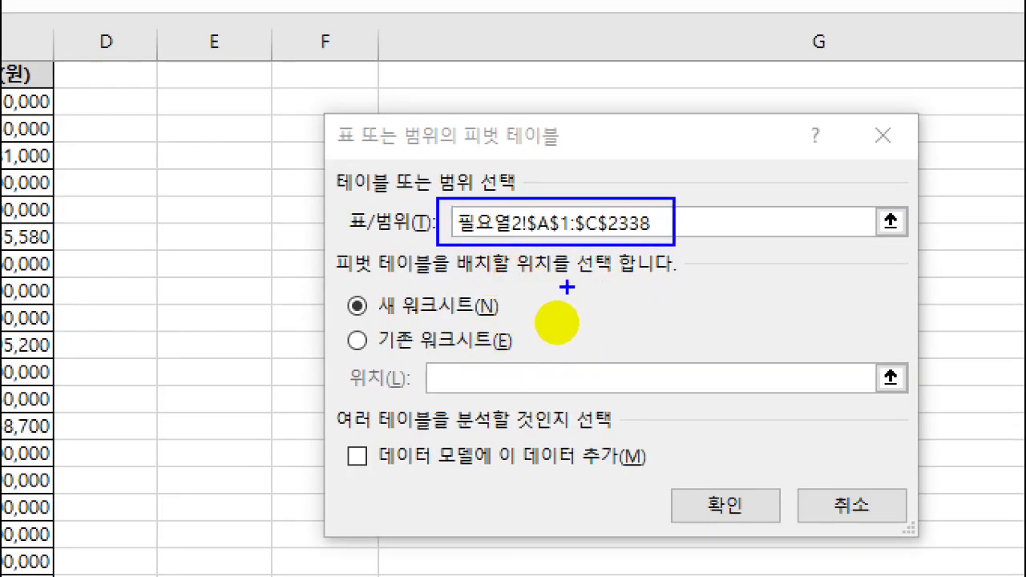
{"action": "mouse_move", "coordinate": [339, 285]}
{"action": "left_mouse_down"}
{"action": "mouse_move", "coordinate": [358, 312]}
{"action": "mouse_move", "coordinate": [386, 288]}
{"action": "left_mouse_up"}
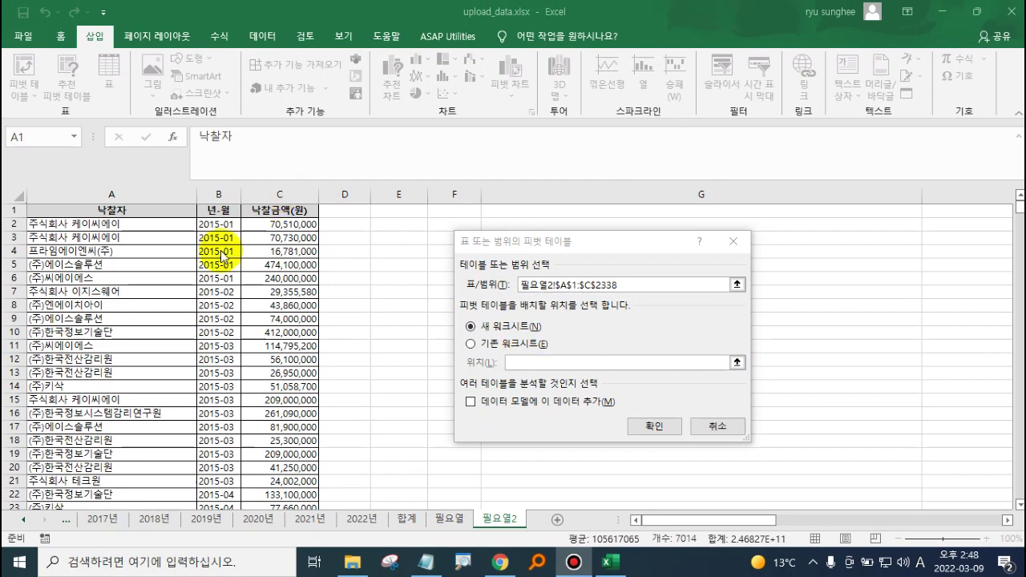
{"action": "left_click", "coordinate": [490, 346]}
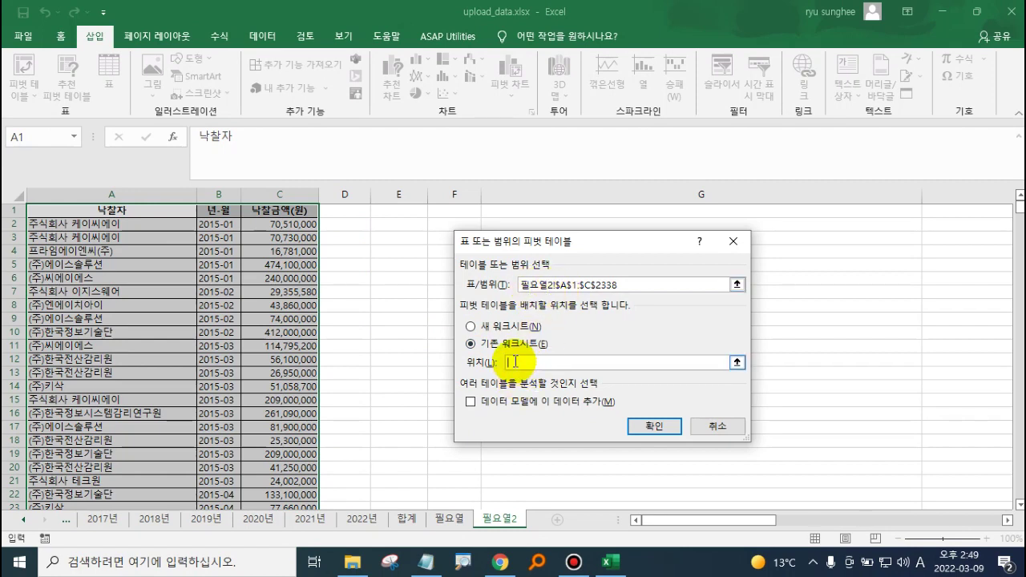
{"action": "left_click", "coordinate": [396, 210]}
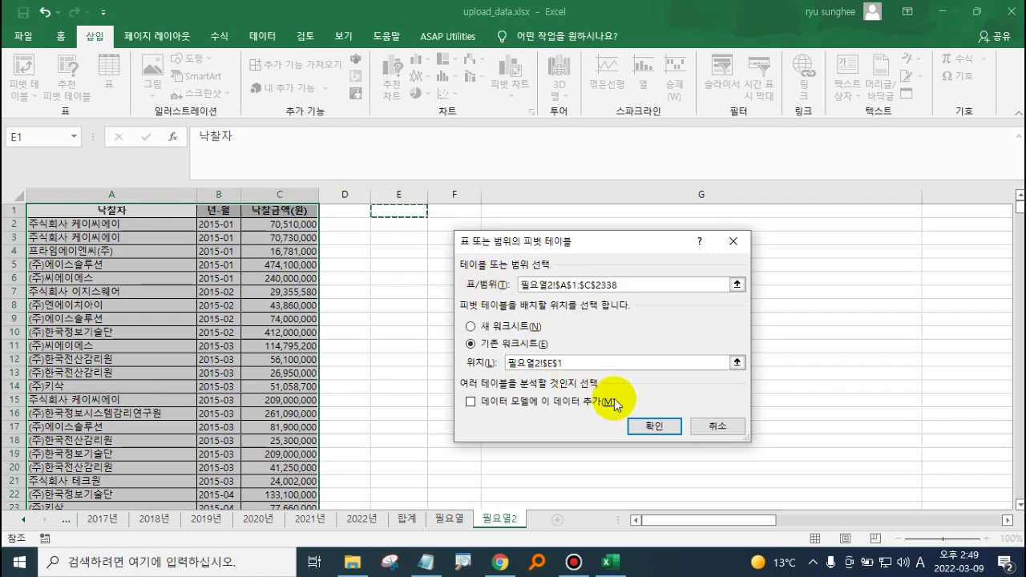
{"action": "left_click", "coordinate": [654, 427]}
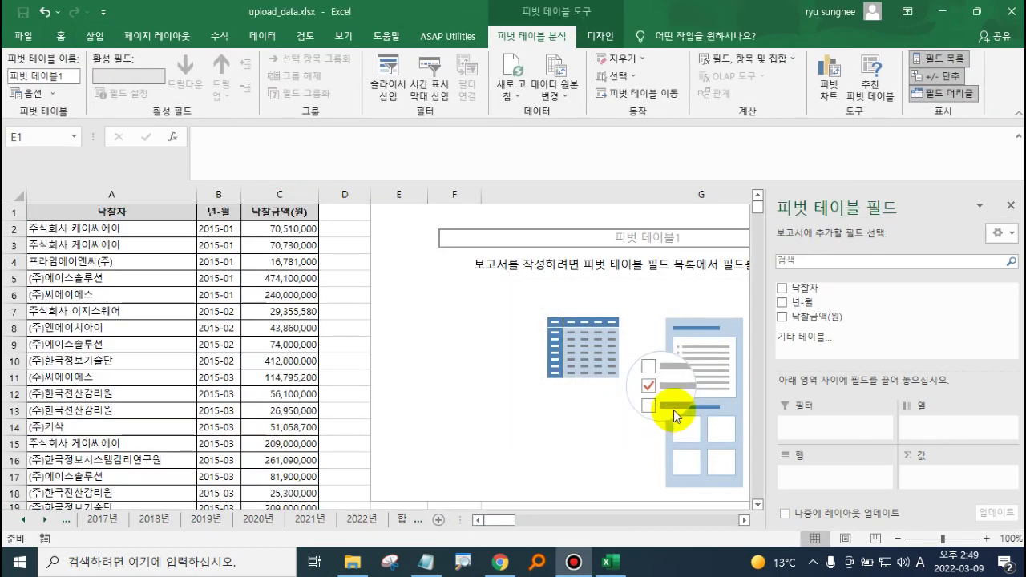
Add 년-월 and 낙찰자 as row fields and 낙찰금액(원) as a summed value in the pivot table.
{"action": "left_click", "coordinate": [782, 302]}
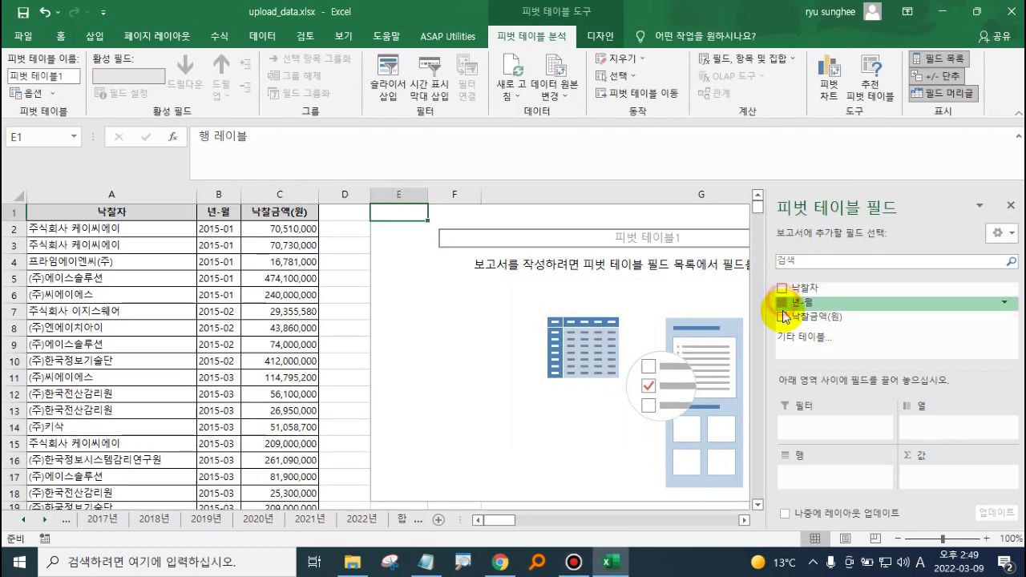
{"action": "left_click", "coordinate": [783, 316]}
{"action": "left_click", "coordinate": [781, 288]}
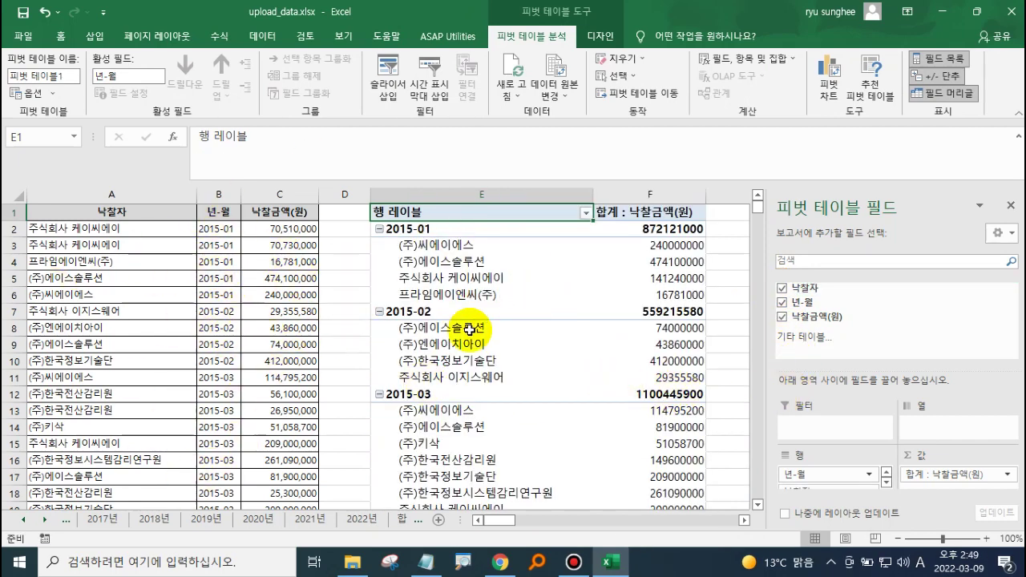
Compare the source records with the pivot table rows, select a company cell in the pivot table and collapse the formula bar.
{"action": "left_click", "coordinate": [139, 258]}
{"action": "left_click", "coordinate": [233, 327]}
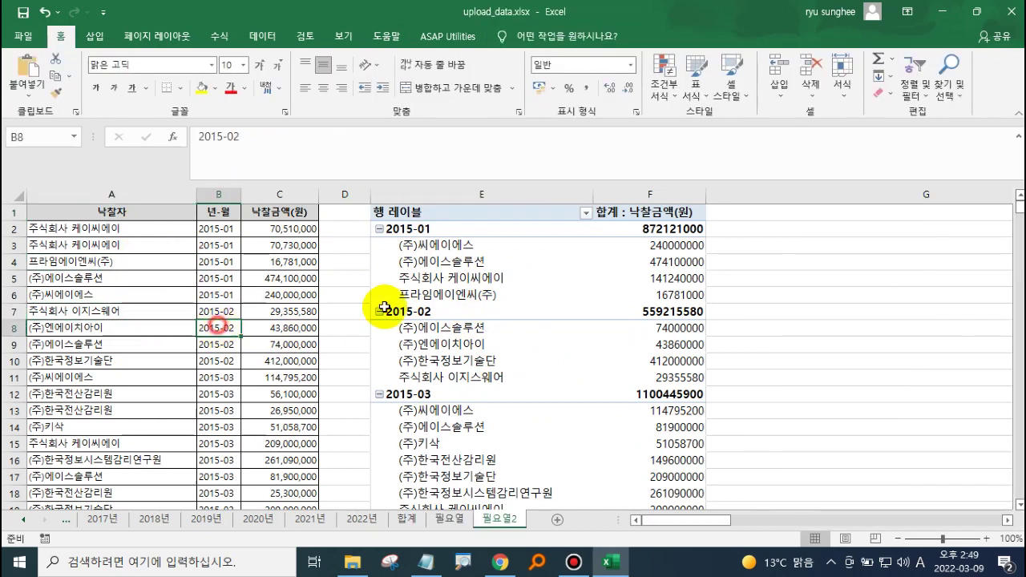
{"action": "left_click", "coordinate": [380, 295]}
{"action": "mouse_move", "coordinate": [691, 309]}
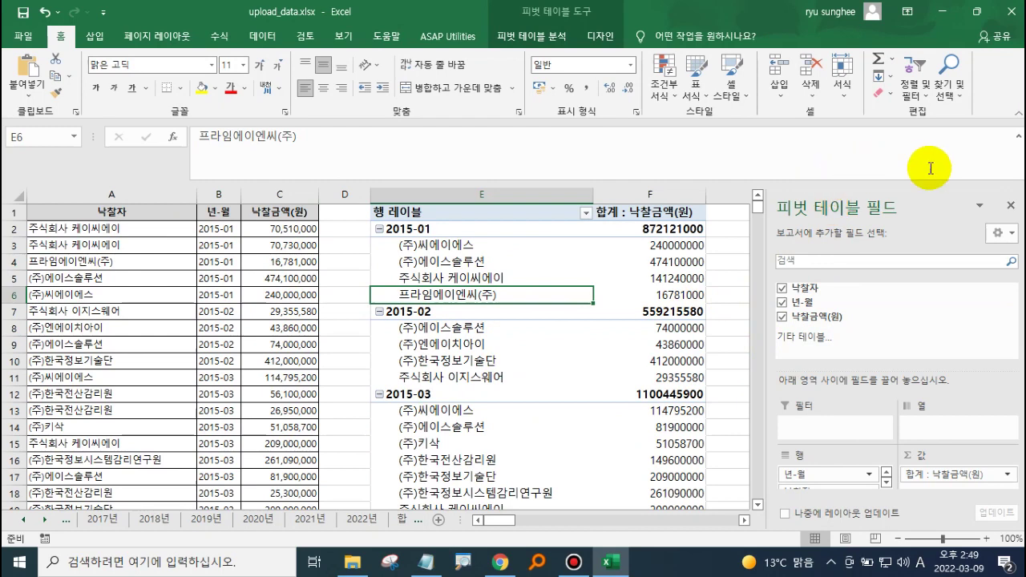
{"action": "left_click", "coordinate": [1017, 143]}
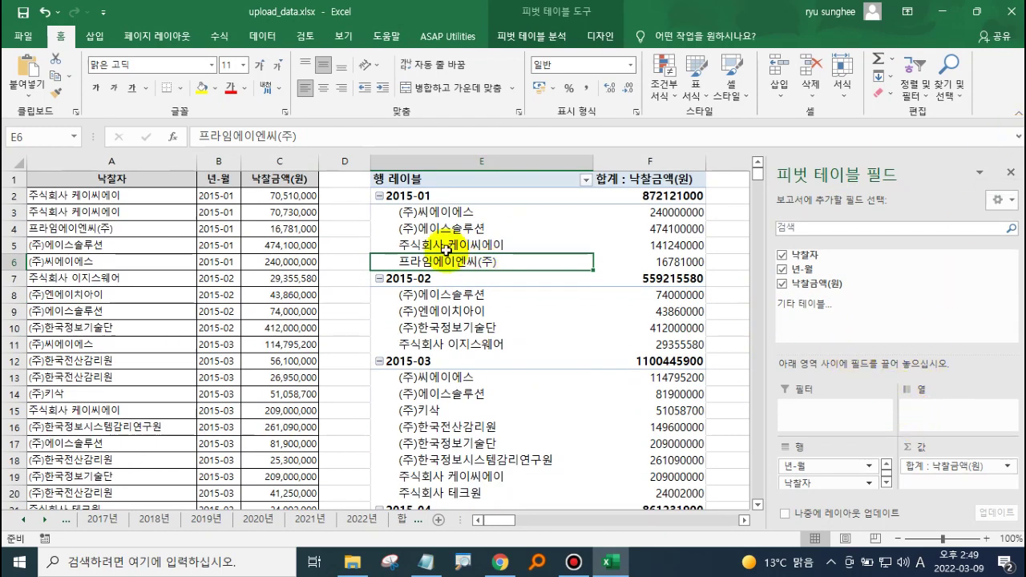
Clear all fields from the pivot table and re-add them as rows 낙찰자, 년-월 and summed value 낙찰금액(원).
{"action": "left_click", "coordinate": [782, 256]}
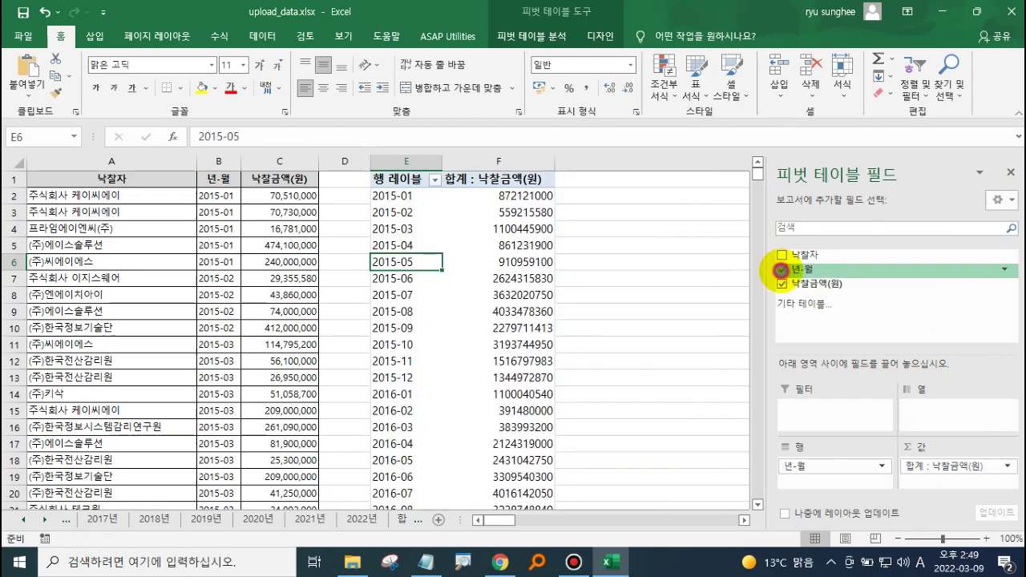
{"action": "left_click", "coordinate": [782, 270]}
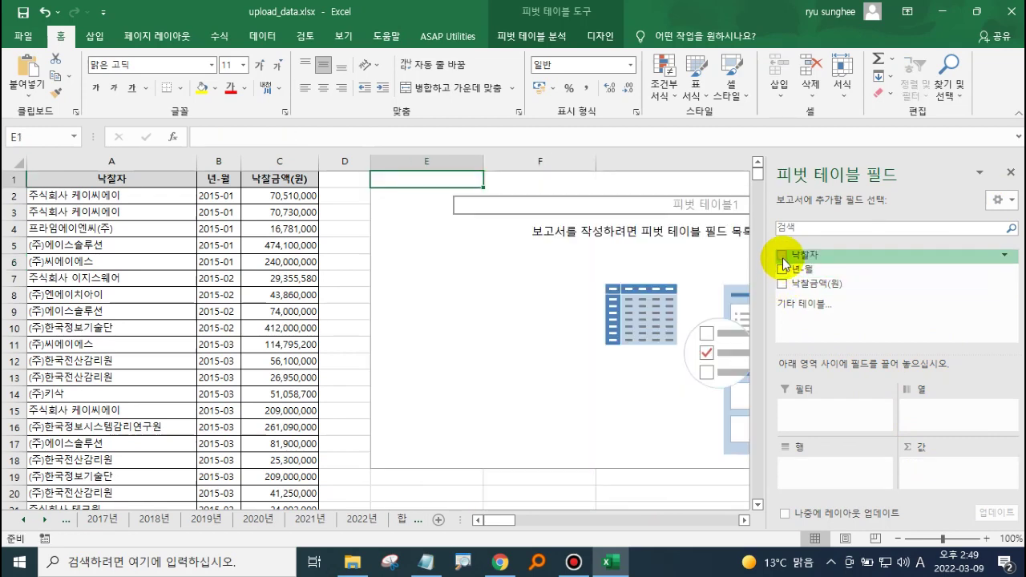
{"action": "left_click", "coordinate": [781, 255]}
{"action": "left_click", "coordinate": [782, 269]}
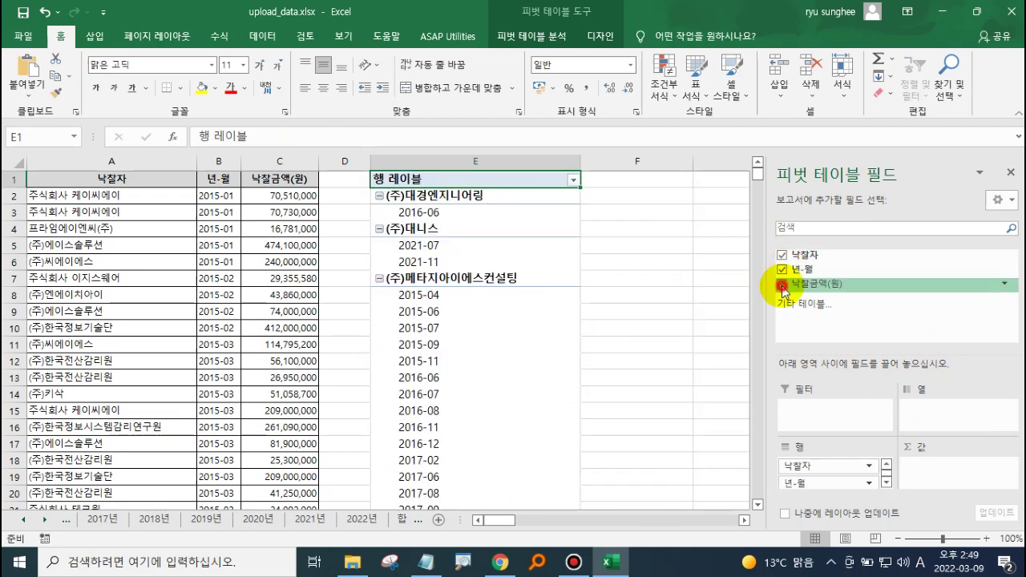
{"action": "left_click", "coordinate": [782, 284]}
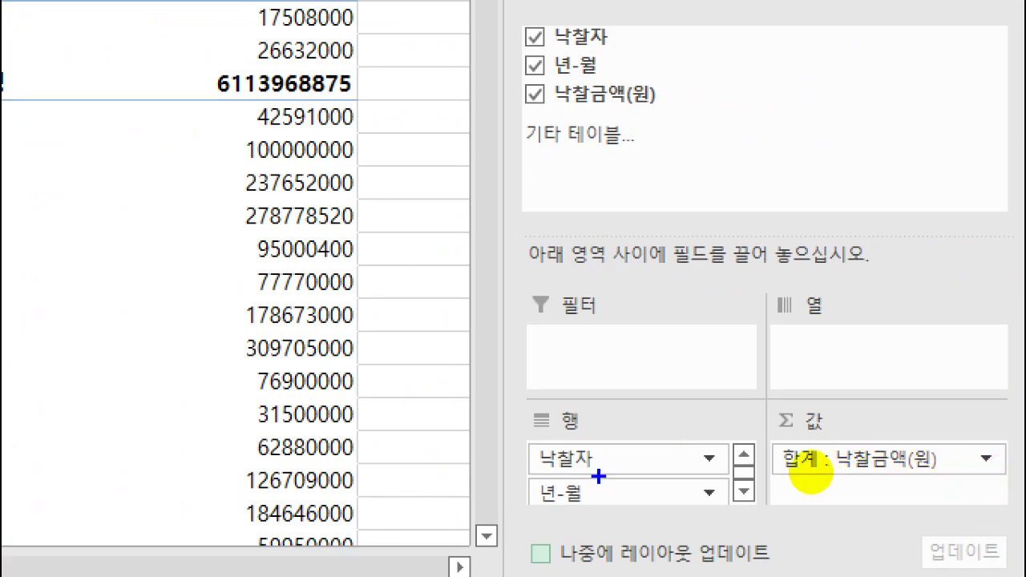
{"action": "mouse_move", "coordinate": [600, 472]}
{"action": "left_mouse_down"}
{"action": "mouse_move", "coordinate": [559, 523]}
{"action": "mouse_move", "coordinate": [553, 425]}
{"action": "mouse_move", "coordinate": [617, 466]}
{"action": "mouse_move", "coordinate": [619, 481]}
{"action": "left_mouse_up"}
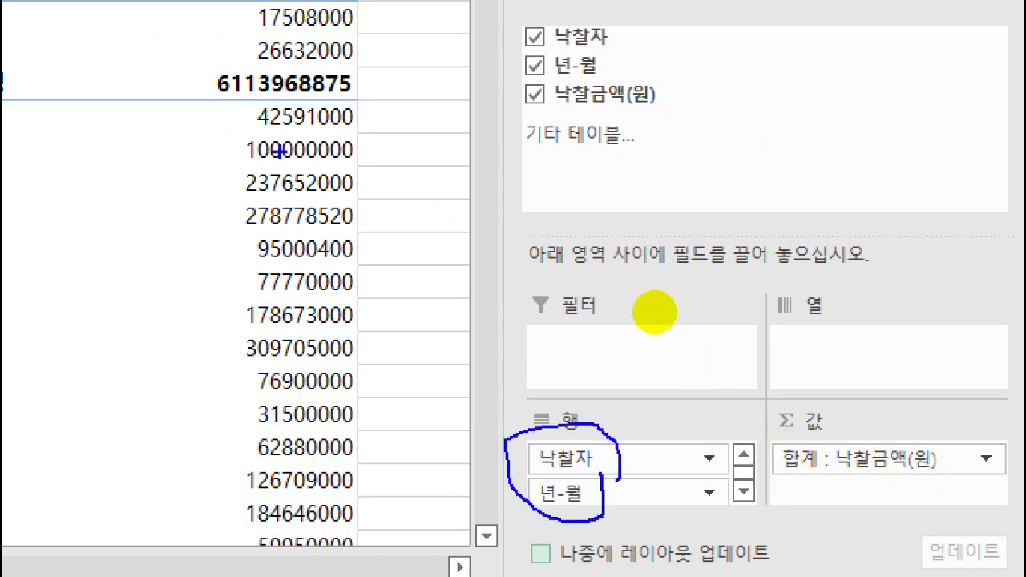
{"action": "mouse_move", "coordinate": [836, 440]}
{"action": "left_mouse_down"}
{"action": "mouse_move", "coordinate": [757, 413]}
{"action": "mouse_move", "coordinate": [824, 429]}
{"action": "left_mouse_up"}
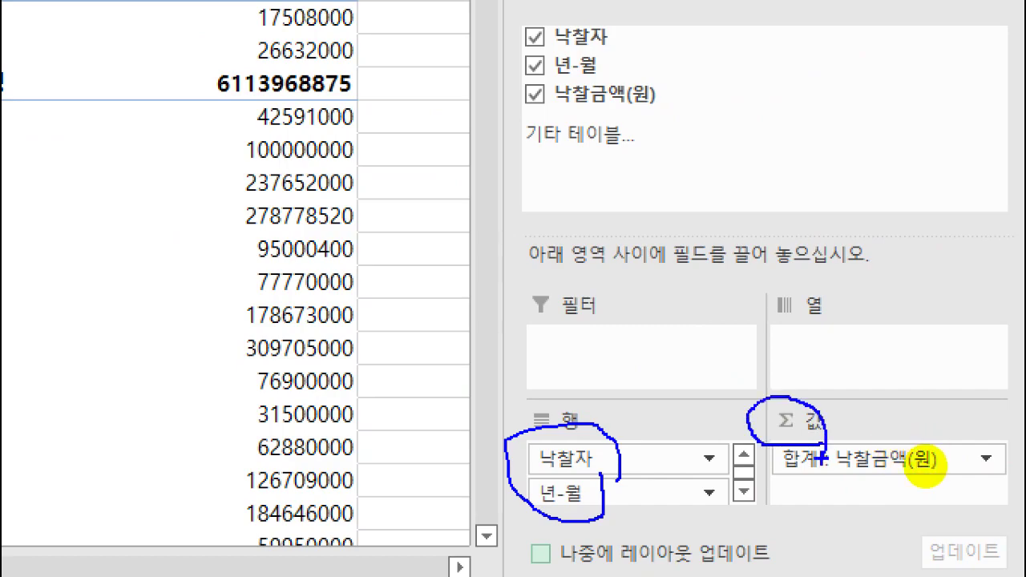
{"action": "key", "text": "Escape"}
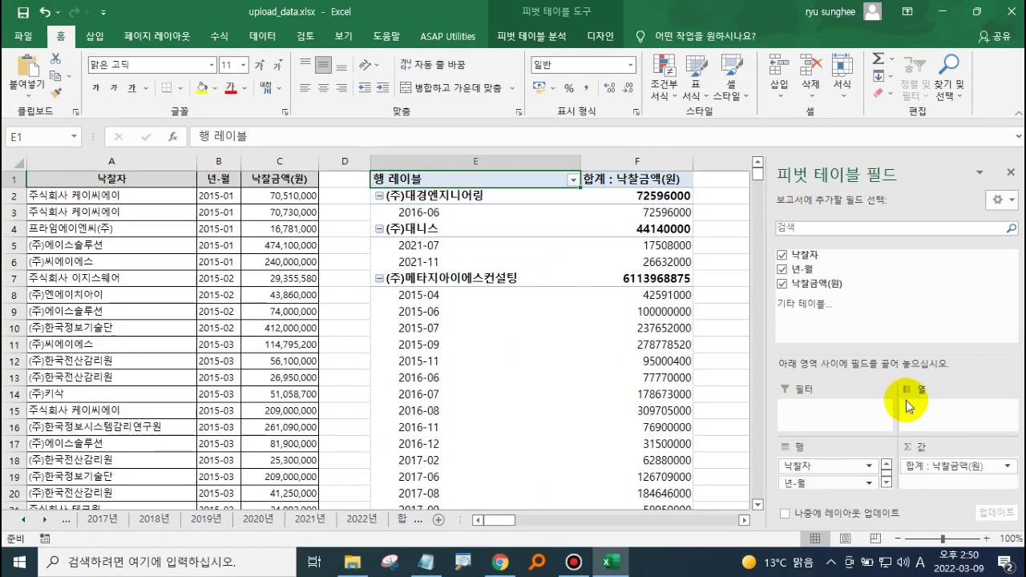
Remove 년-월 and 낙찰자 from the pivot rows and re-add them with 년-월 as the outer level and 낙찰자 beneath it.
{"action": "left_click", "coordinate": [783, 270]}
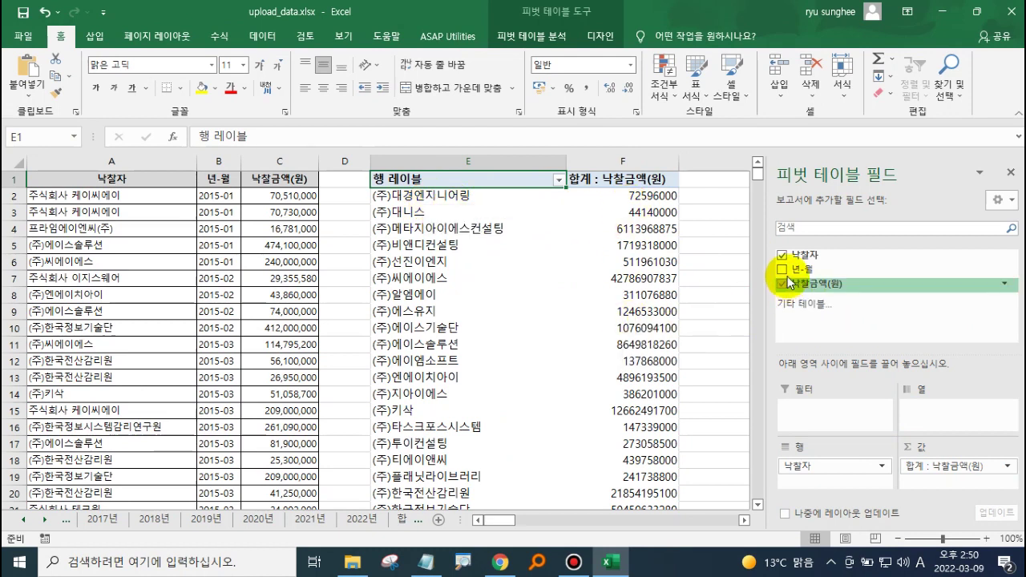
{"action": "left_click", "coordinate": [782, 257]}
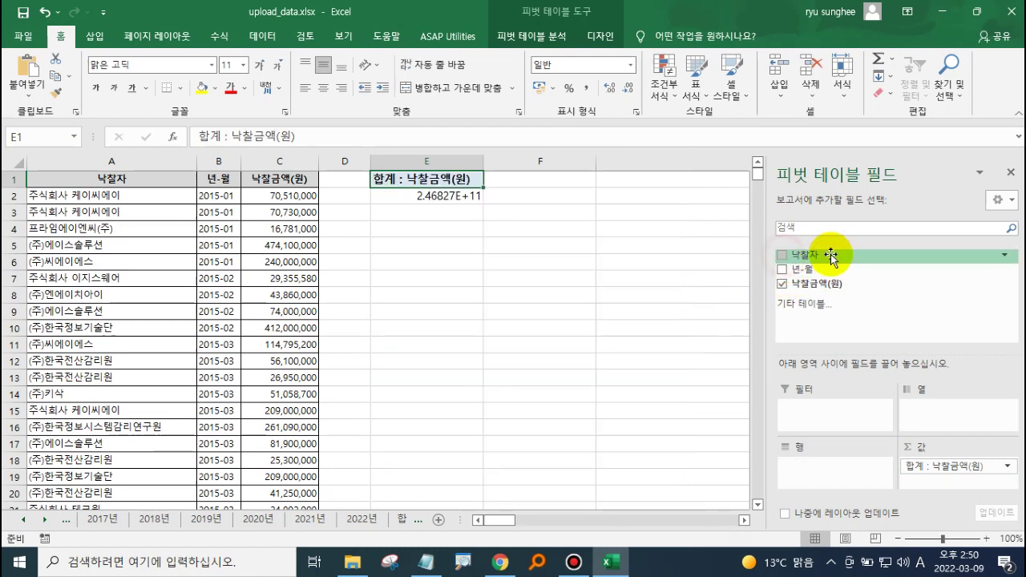
{"action": "left_click", "coordinate": [781, 271]}
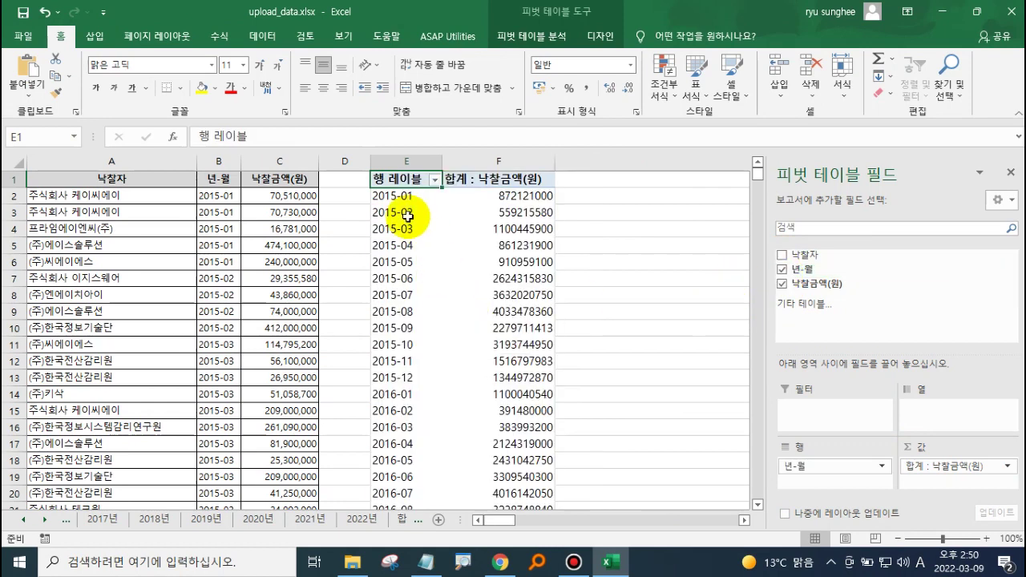
{"action": "scroll", "coordinate": [552, 340], "scroll_direction": "down", "scroll_amount": 20}
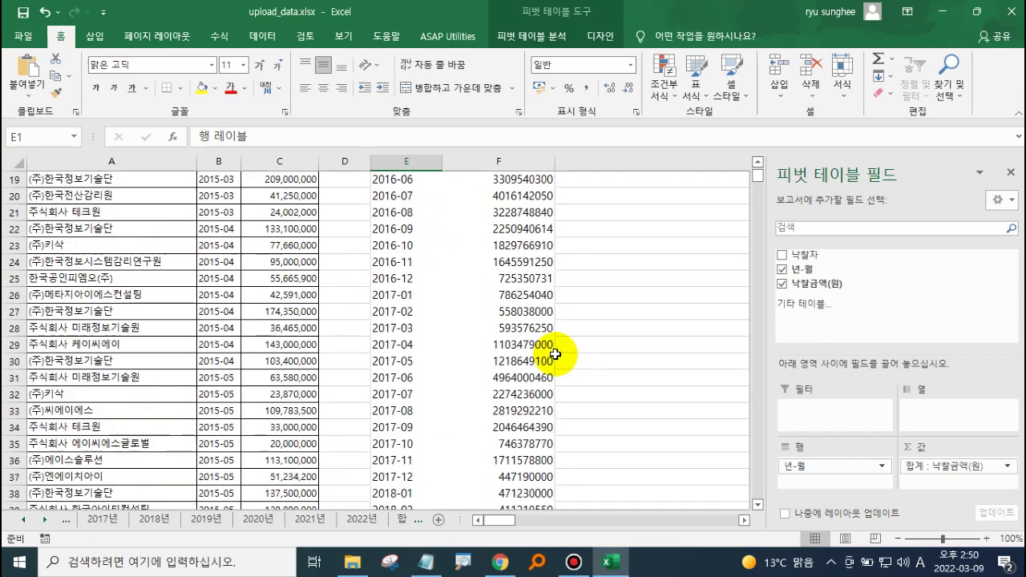
{"action": "scroll", "coordinate": [553, 359], "scroll_direction": "up", "scroll_amount": 20}
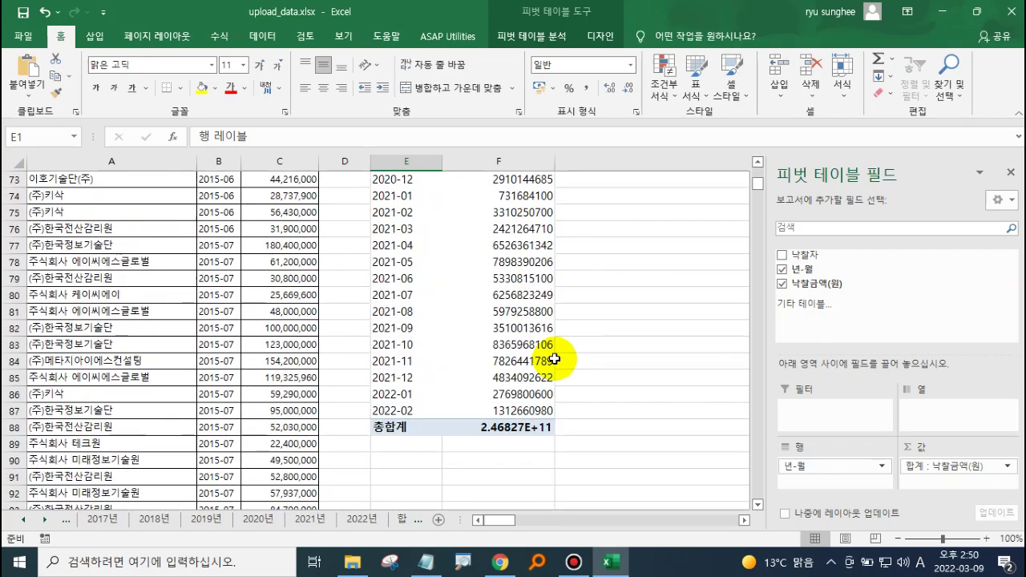
{"action": "scroll", "coordinate": [554, 359], "scroll_direction": "up", "scroll_amount": 1}
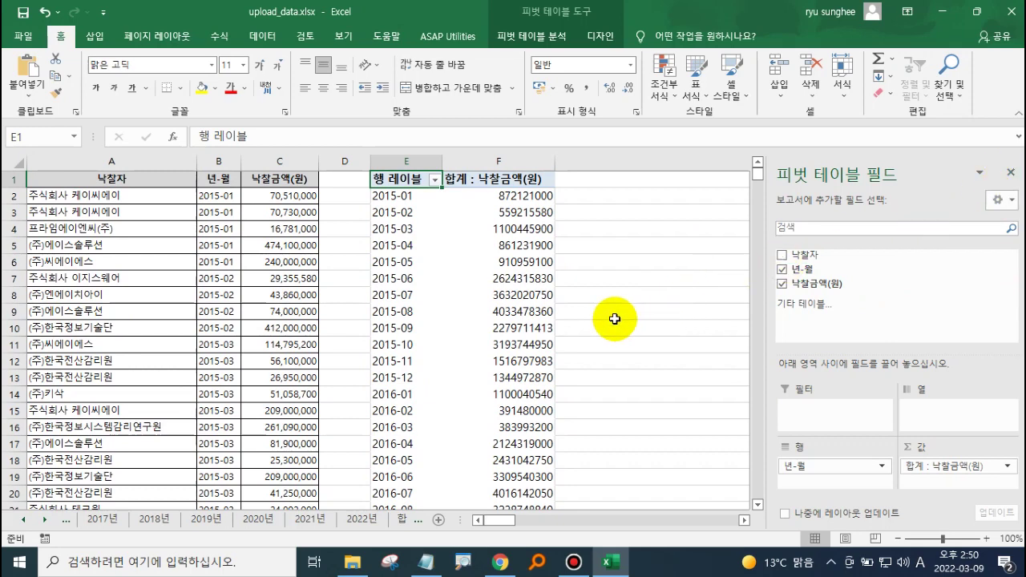
{"action": "left_click", "coordinate": [783, 257]}
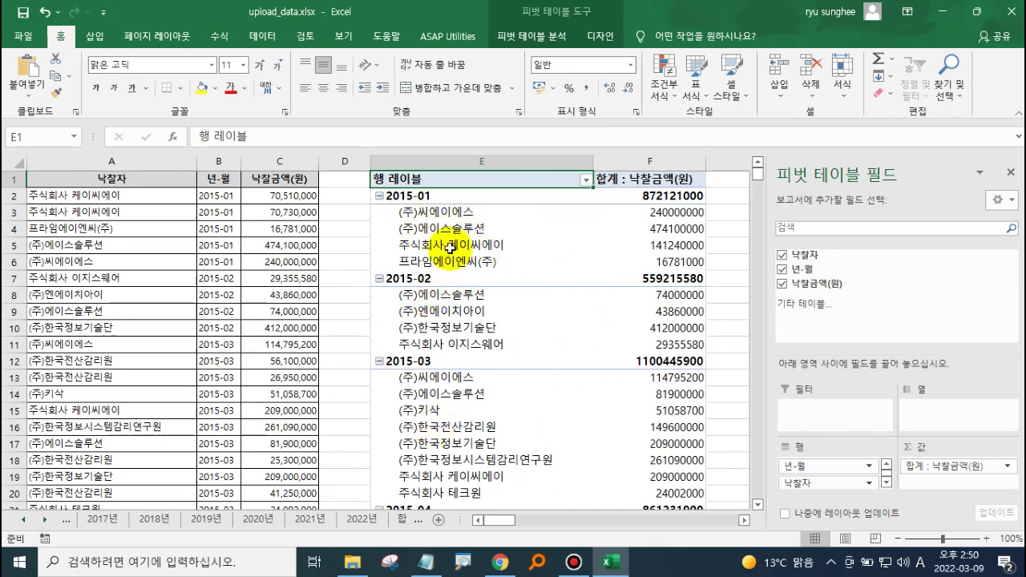
Put 낙찰자 first in the pivot rows and move the 년-월 field into the columns area.
{"action": "left_click_drag", "start_coordinate": [794, 482], "coordinate": [841, 466]}
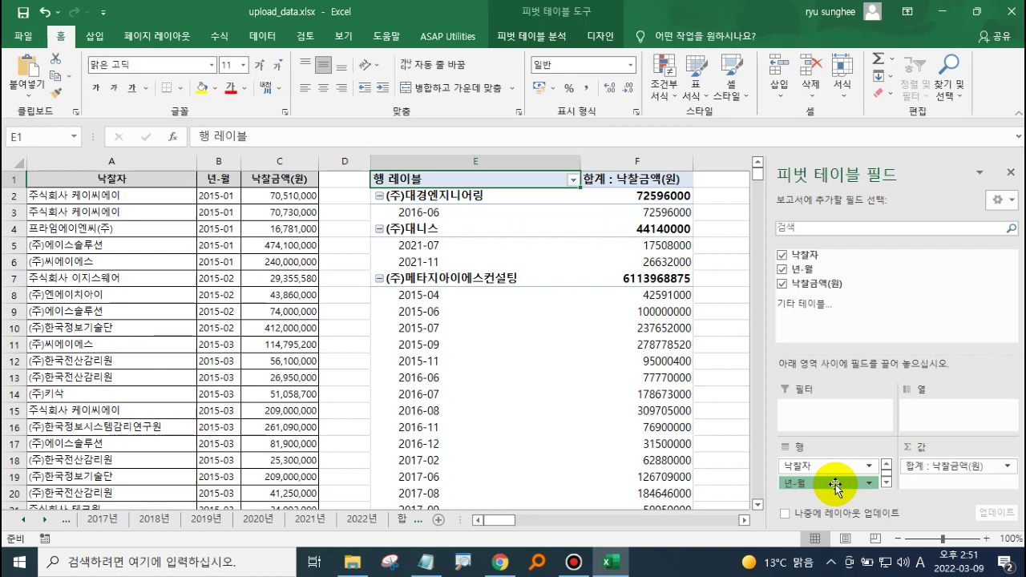
{"action": "left_click_drag", "start_coordinate": [835, 484], "coordinate": [926, 415]}
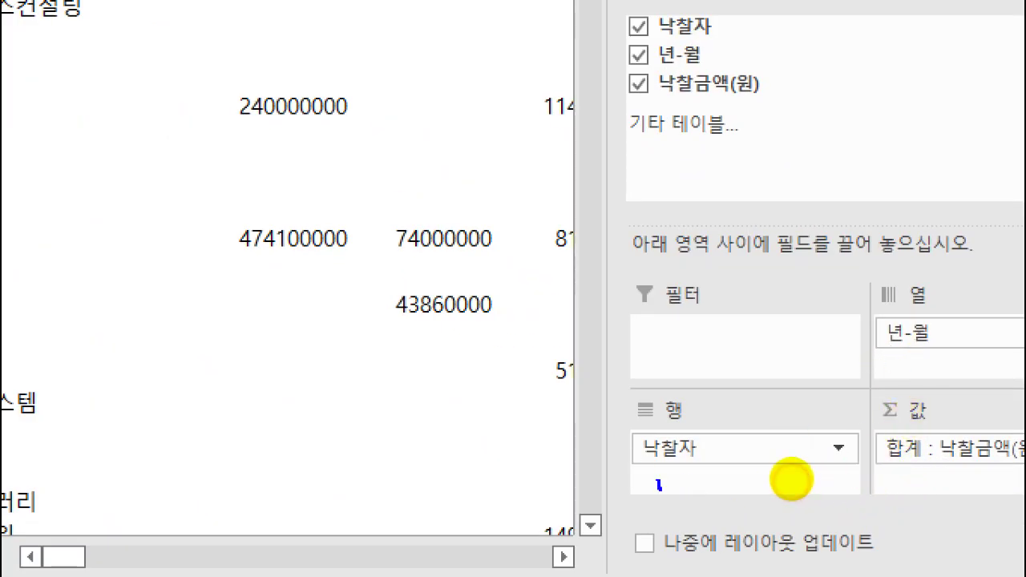
{"action": "mouse_move", "coordinate": [664, 480]}
{"action": "left_mouse_down"}
{"action": "mouse_move", "coordinate": [695, 475]}
{"action": "mouse_move", "coordinate": [851, 374]}
{"action": "mouse_move", "coordinate": [882, 341]}
{"action": "left_mouse_up"}
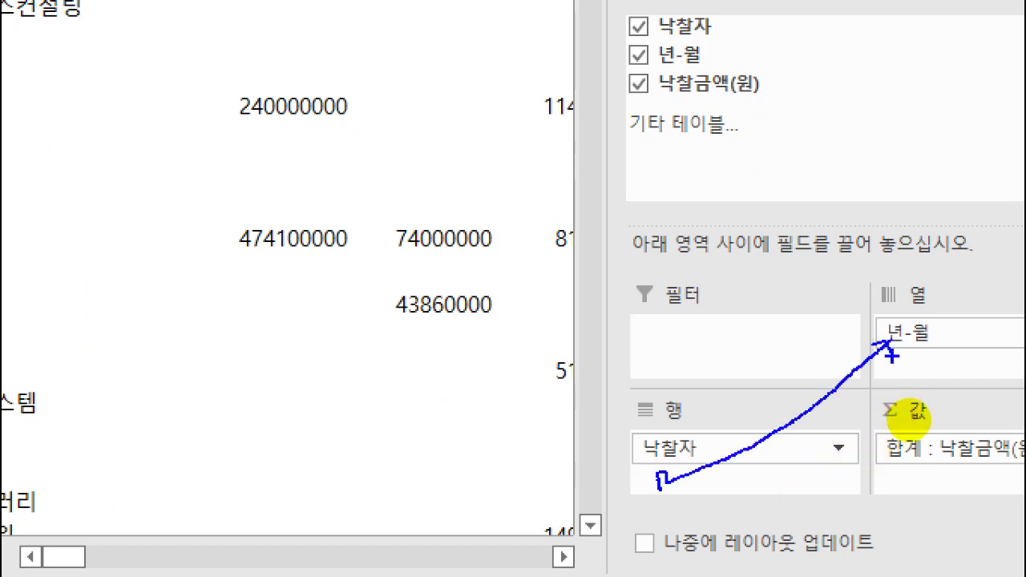
{"action": "mouse_move", "coordinate": [673, 465]}
{"action": "left_mouse_down"}
{"action": "mouse_move", "coordinate": [645, 457]}
{"action": "mouse_move", "coordinate": [665, 414]}
{"action": "mouse_move", "coordinate": [703, 473]}
{"action": "left_mouse_up"}
{"action": "mouse_move", "coordinate": [925, 350]}
{"action": "left_mouse_down"}
{"action": "mouse_move", "coordinate": [887, 356]}
{"action": "mouse_move", "coordinate": [947, 358]}
{"action": "left_mouse_up"}
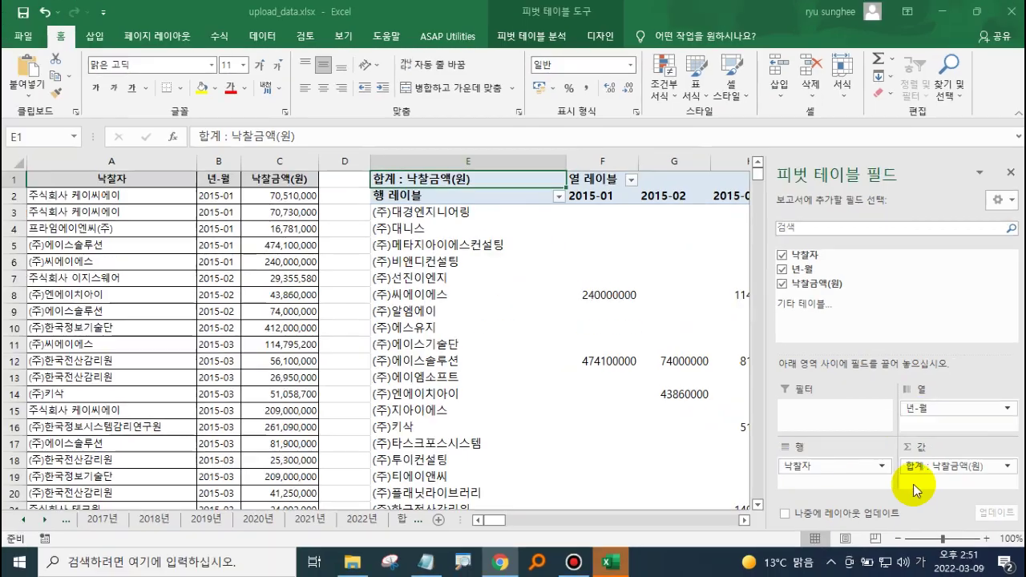
Examine the overall pivot layout, with the companies running down and the months running across.
{"action": "left_click", "coordinate": [505, 309]}
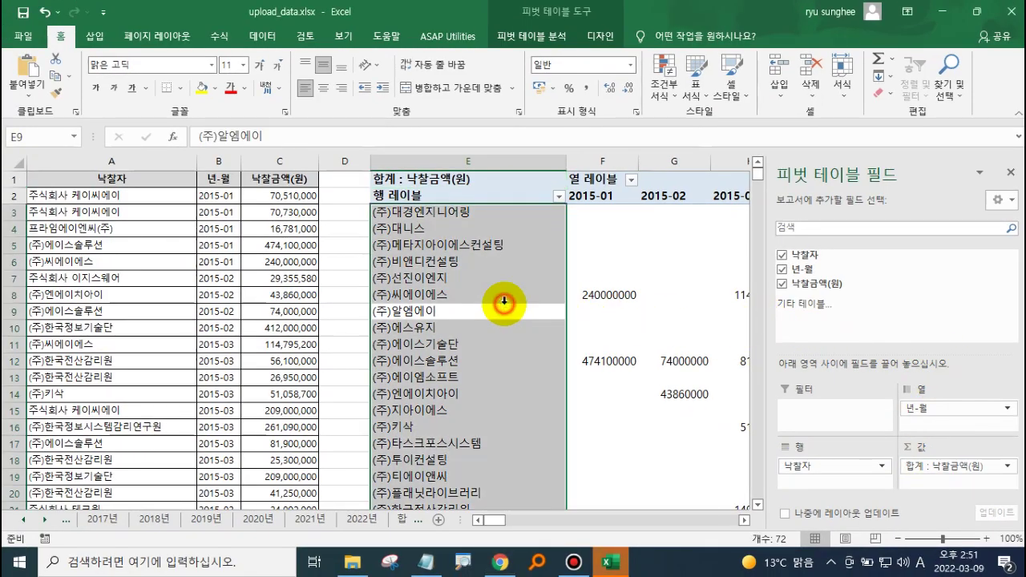
{"action": "scroll", "coordinate": [457, 340], "scroll_direction": "down", "scroll_amount": 1, "text": "ctrl"}
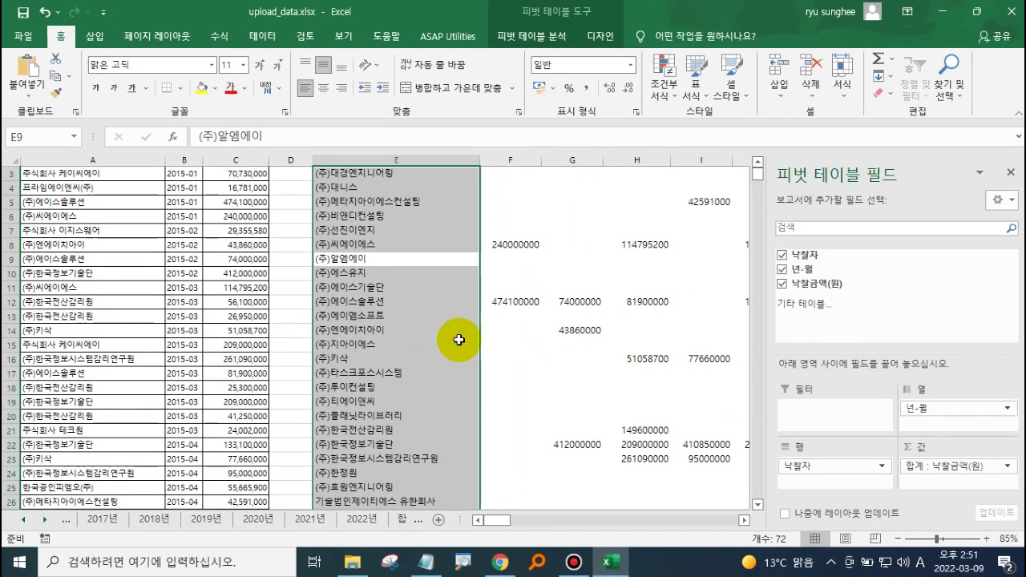
{"action": "scroll", "coordinate": [458, 340], "scroll_direction": "down", "scroll_amount": 1, "text": "ctrl"}
{"action": "scroll", "coordinate": [509, 375], "scroll_direction": "down", "scroll_amount": 1, "text": "ctrl"}
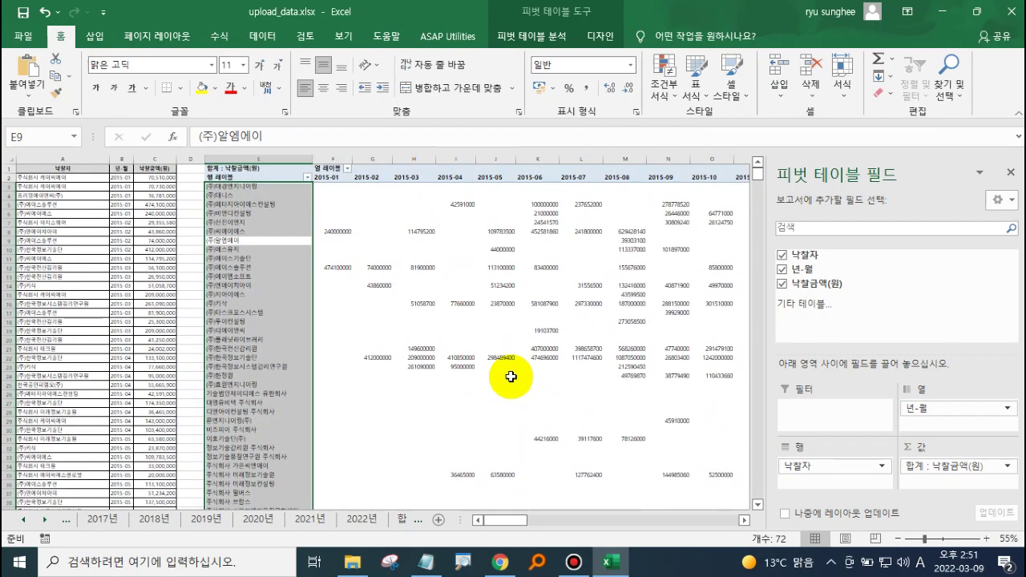
{"action": "left_click", "coordinate": [453, 358]}
{"action": "scroll", "coordinate": [348, 310], "scroll_direction": "up", "scroll_amount": 3, "text": "ctrl"}
{"action": "scroll", "coordinate": [341, 312], "scroll_direction": "up", "scroll_amount": 4}
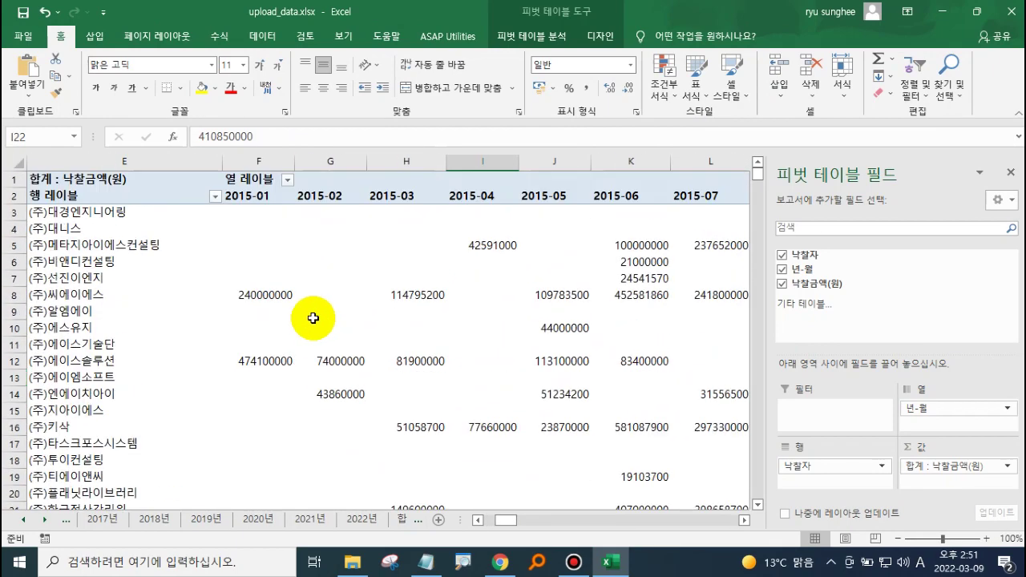
Review the company names used as row labels in column E of the pivot table.
{"action": "left_click", "coordinate": [241, 240]}
{"action": "key", "text": "Left"}
{"action": "key", "text": "ctrl+Page_Down"}
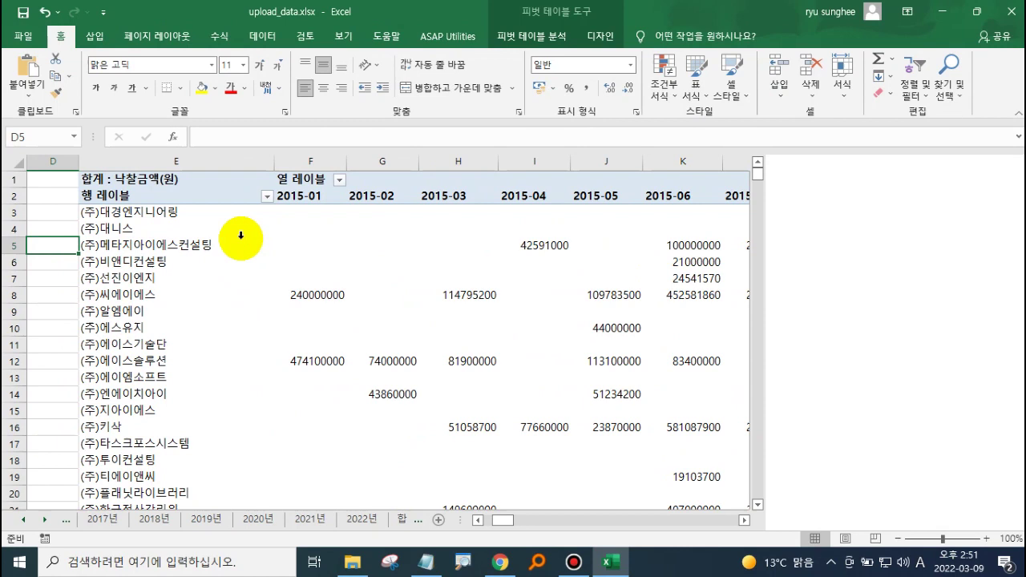
{"action": "key", "text": "Up"}
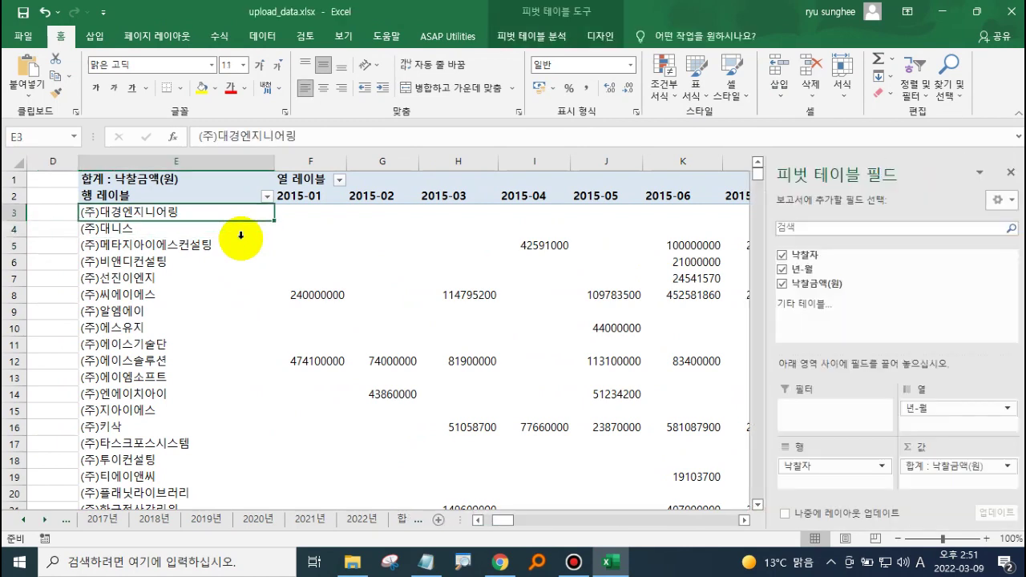
{"action": "key", "text": "Down"}
{"action": "key", "text": "Down"}
{"action": "key", "text": "Down"}
{"action": "key", "text": "Down"}
{"action": "key", "text": "Down"}
{"action": "key", "text": "Down"}
{"action": "key", "text": "Down"}
{"action": "key", "text": "Down"}
{"action": "key", "text": "Down"}
{"action": "key", "text": "Up"}
{"action": "key", "text": "Up"}
{"action": "key", "text": "Up"}
{"action": "key", "text": "Up"}
{"action": "key", "text": "Up"}
{"action": "key", "text": "Up"}
{"action": "key", "text": "Up"}
{"action": "key", "text": "Up"}
{"action": "key", "text": "Up"}
{"action": "key", "text": "Up"}
{"action": "key", "text": "Up"}
Check the month headings along row 2 of the pivot table, from 2015-01 onwards.
{"action": "key", "text": "Right"}
{"action": "key", "text": "Down"}
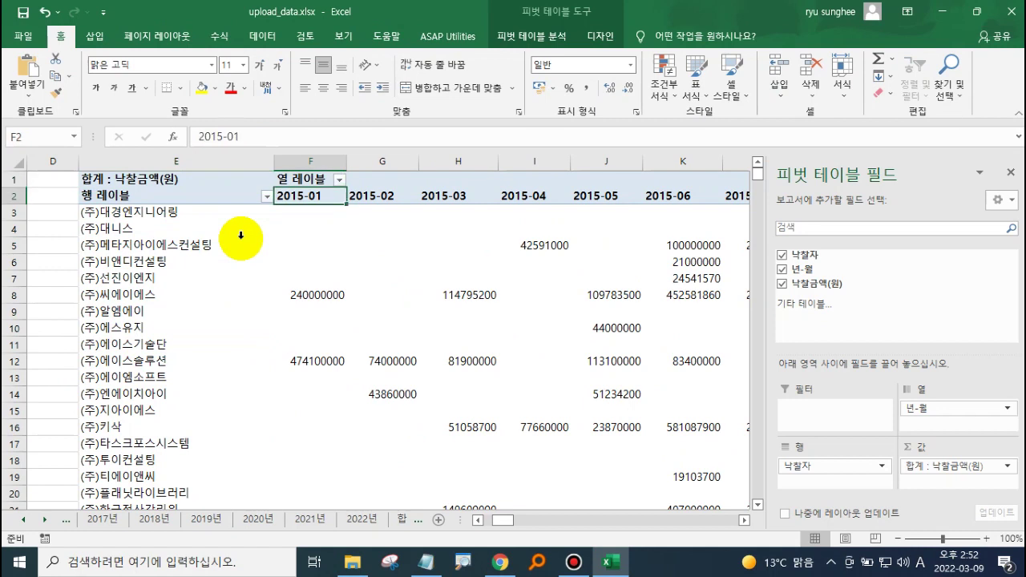
{"action": "key", "text": "Down"}
{"action": "key", "text": "Left"}
{"action": "key", "text": "Down"}
{"action": "key", "text": "Up"}
{"action": "key", "text": "Right"}
{"action": "key", "text": "Up"}
{"action": "key", "text": "Right"}
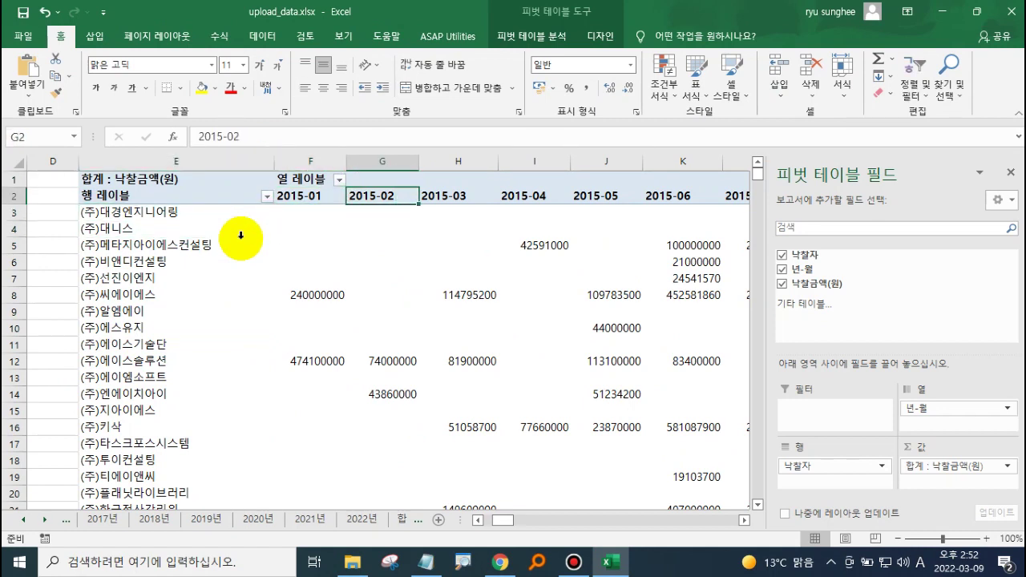
{"action": "key", "text": "Right"}
{"action": "key", "text": "Right"}
{"action": "key", "text": "Right"}
{"action": "key", "text": "Right"}
{"action": "key", "text": "Right"}
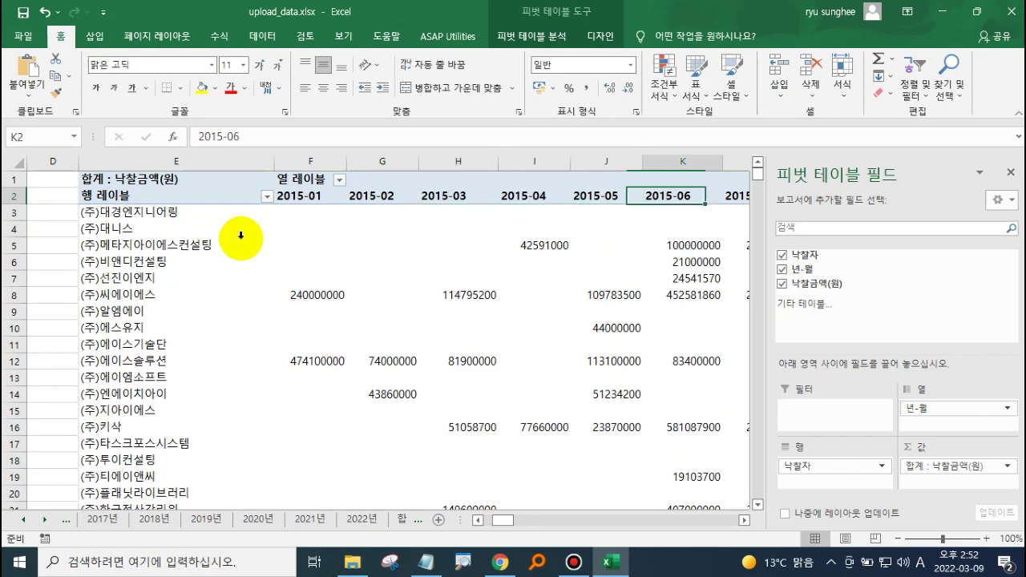
{"action": "key", "text": "Right"}
{"action": "key", "text": "Left"}
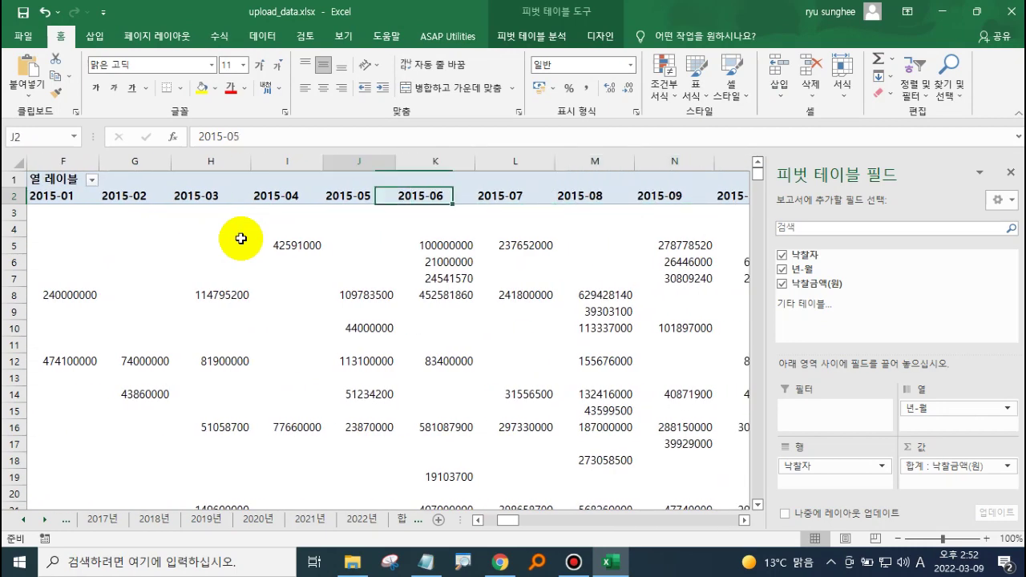
Inspect the monthly award amounts in the (주)메타지아이에스컨설팅 row across its month columns.
{"action": "key", "text": "ctrl+Left"}
{"action": "key", "text": "ctrl+Left"}
{"action": "key", "text": "ctrl+Left"}
{"action": "key", "text": "ctrl+Right"}
{"action": "key", "text": "ctrl+Right"}
{"action": "key", "text": "ctrl+Right"}
{"action": "key", "text": "Right"}
{"action": "key", "text": "Down"}
{"action": "key", "text": "Down"}
{"action": "key", "text": "Down"}
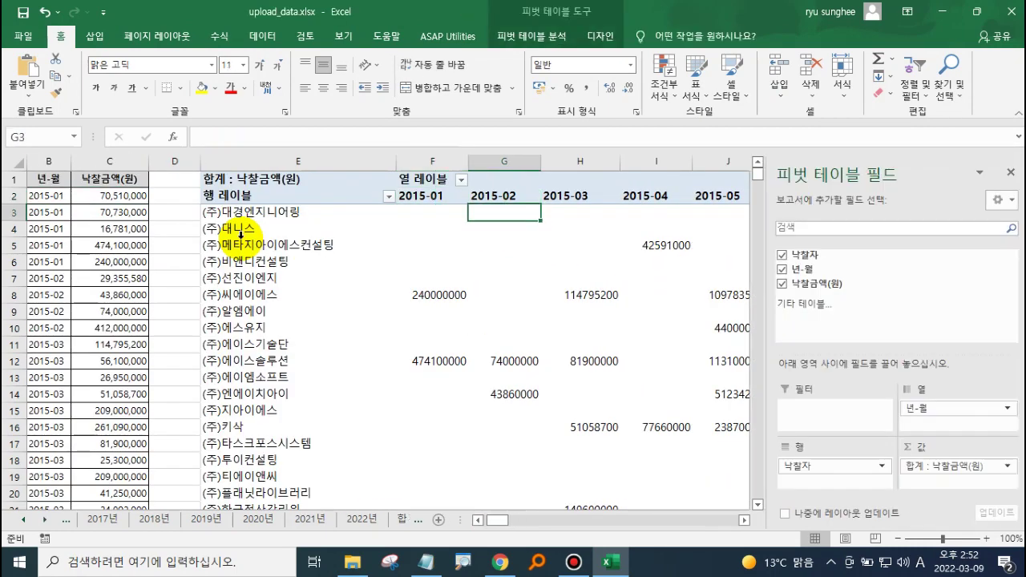
{"action": "key", "text": "Right"}
{"action": "key", "text": "Right"}
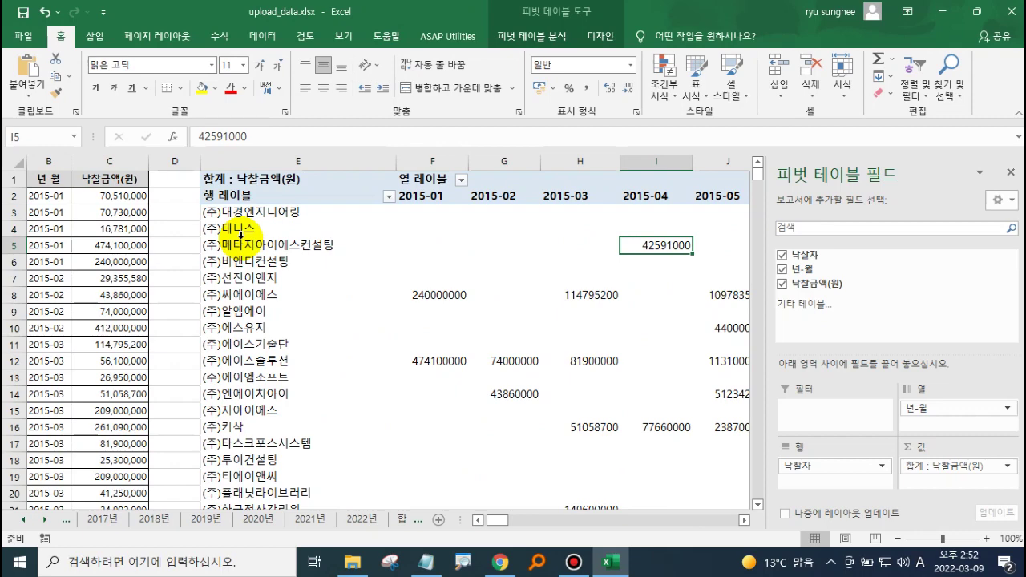
{"action": "key", "text": "Right"}
{"action": "key", "text": "Right"}
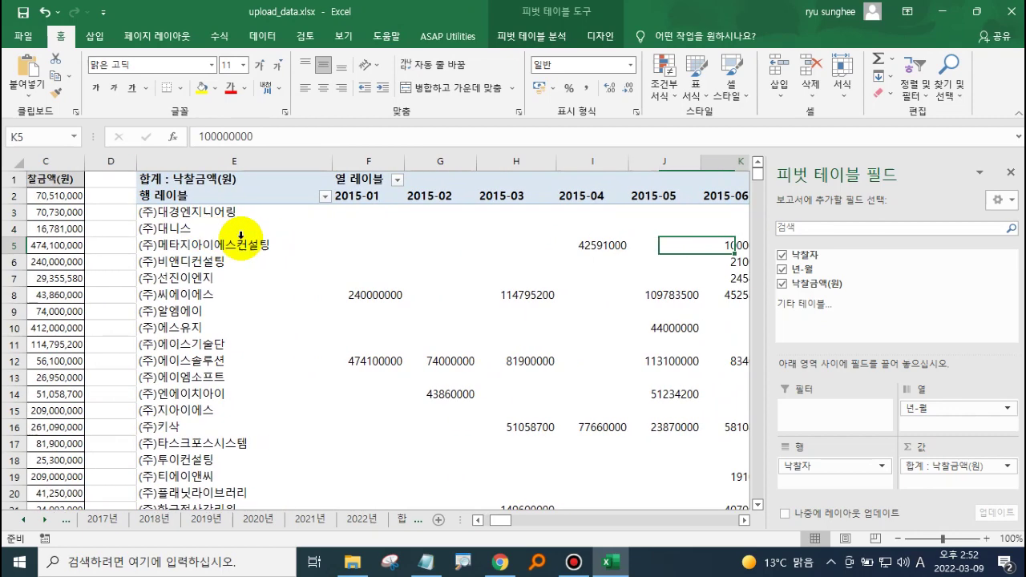
{"action": "key", "text": "Right"}
{"action": "key", "text": "Left"}
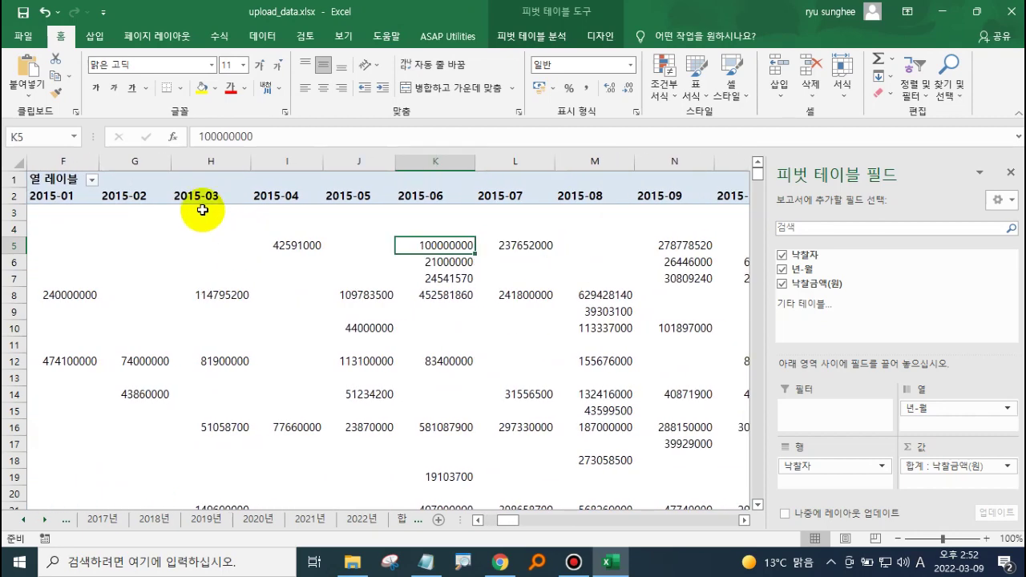
Survey more of the company-by-month table at 70% zoom, returning to its column label cell F1.
{"action": "scroll", "coordinate": [125, 230], "scroll_direction": "down", "scroll_amount": 3}
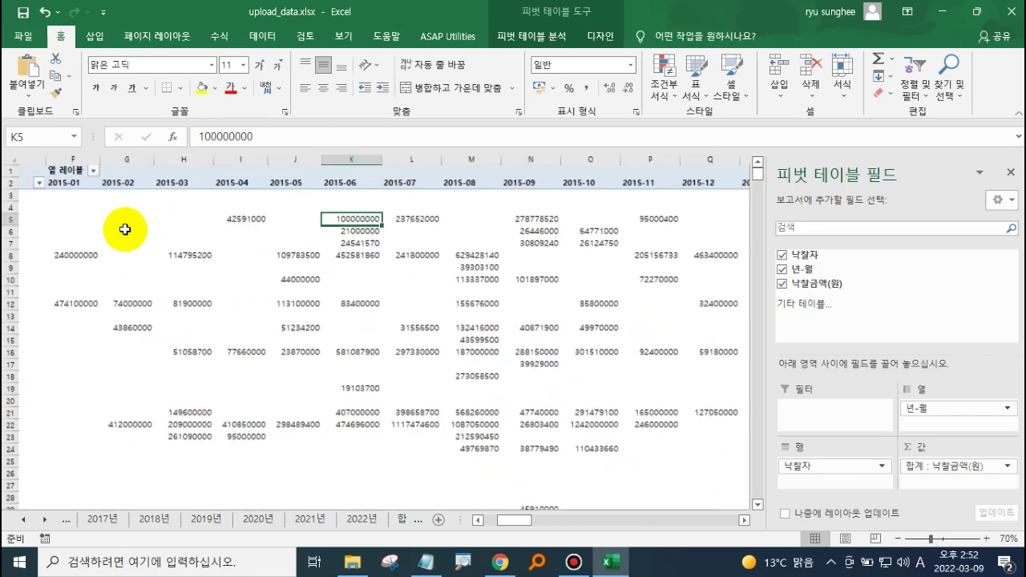
{"action": "left_click", "coordinate": [95, 215]}
{"action": "key", "text": "Home"}
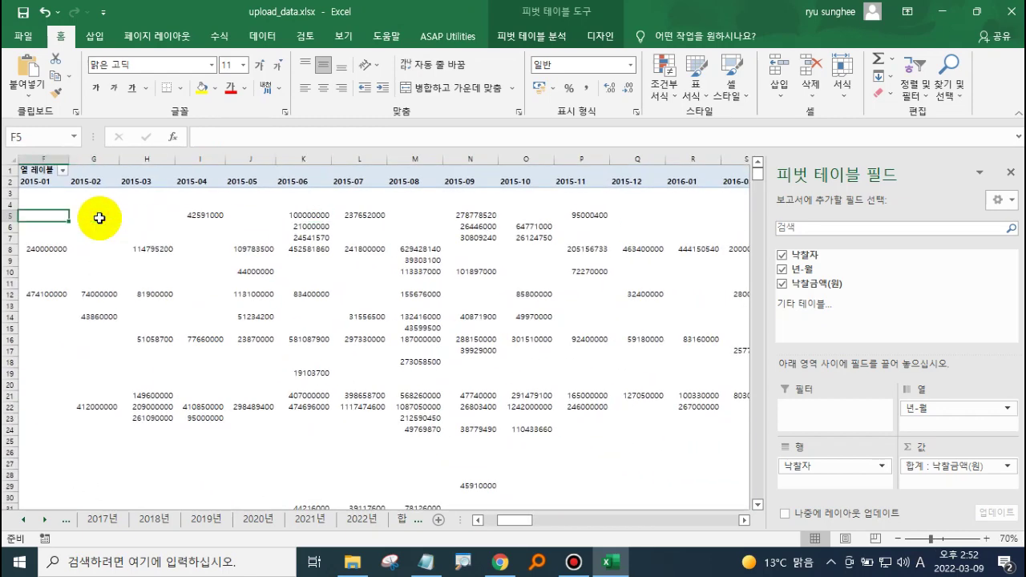
{"action": "key", "text": "ctrl+Home"}
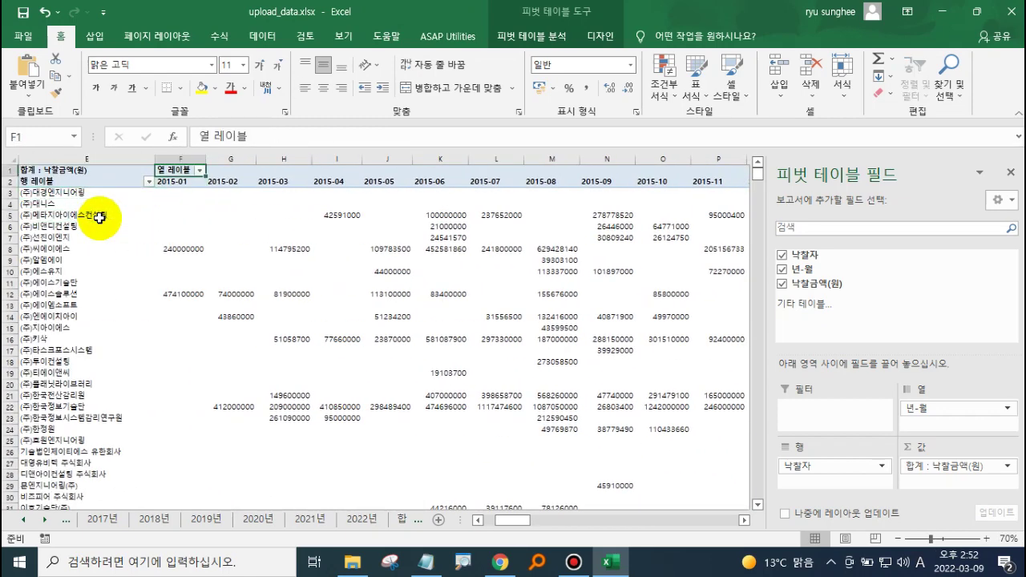
{"action": "key", "text": "shift+Down"}
{"action": "key", "text": "shift+Down"}
{"action": "key", "text": "shift+Down"}
{"action": "key", "text": "shift+Down"}
{"action": "key", "text": "shift+Down"}
{"action": "key", "text": "shift+Down"}
{"action": "key", "text": "Left"}
{"action": "key", "text": "Left"}
{"action": "key", "text": "Left"}
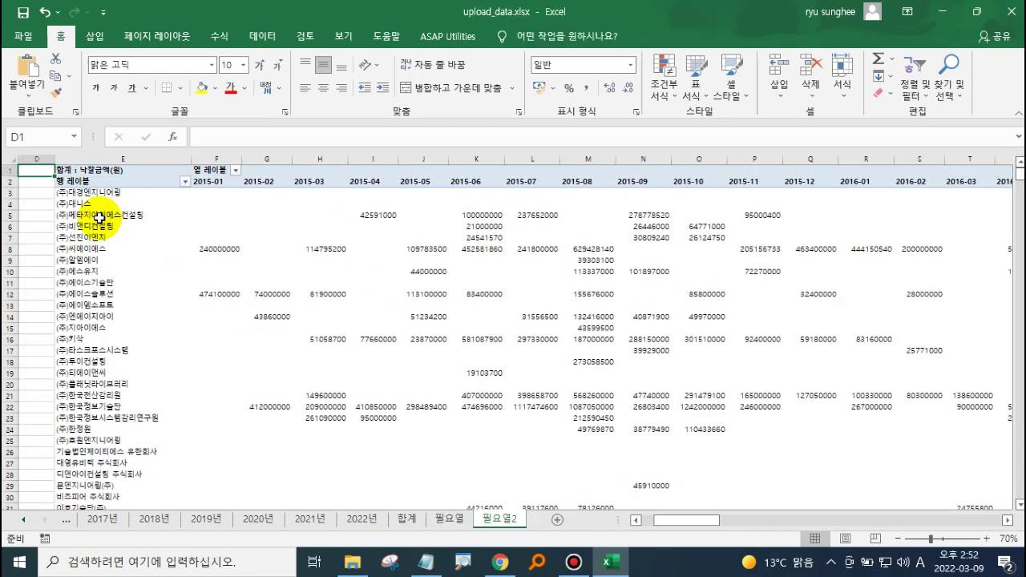
{"action": "key", "text": "Right"}
{"action": "key", "text": "Right"}
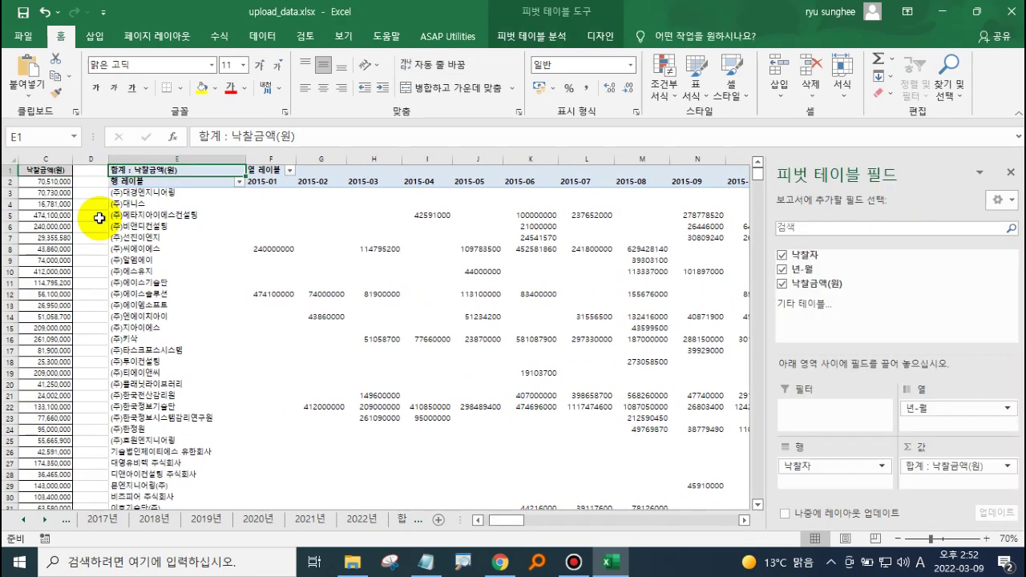
Switch to the Flourish visualisation in Chrome, examine its Data sheet layout against the pivot table, and return to Excel.
{"action": "mouse_move", "coordinate": [462, 361]}
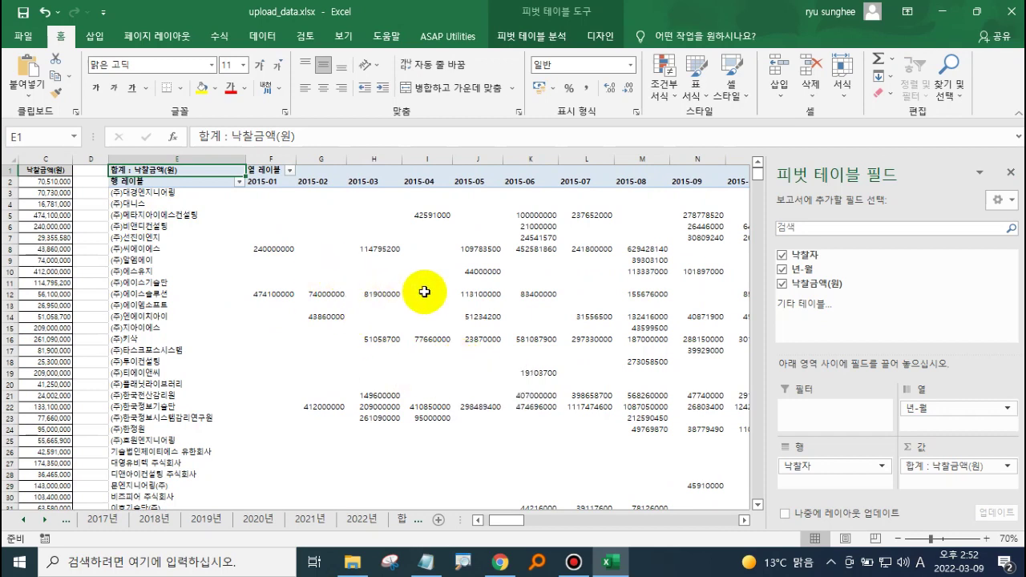
{"action": "mouse_move", "coordinate": [424, 292]}
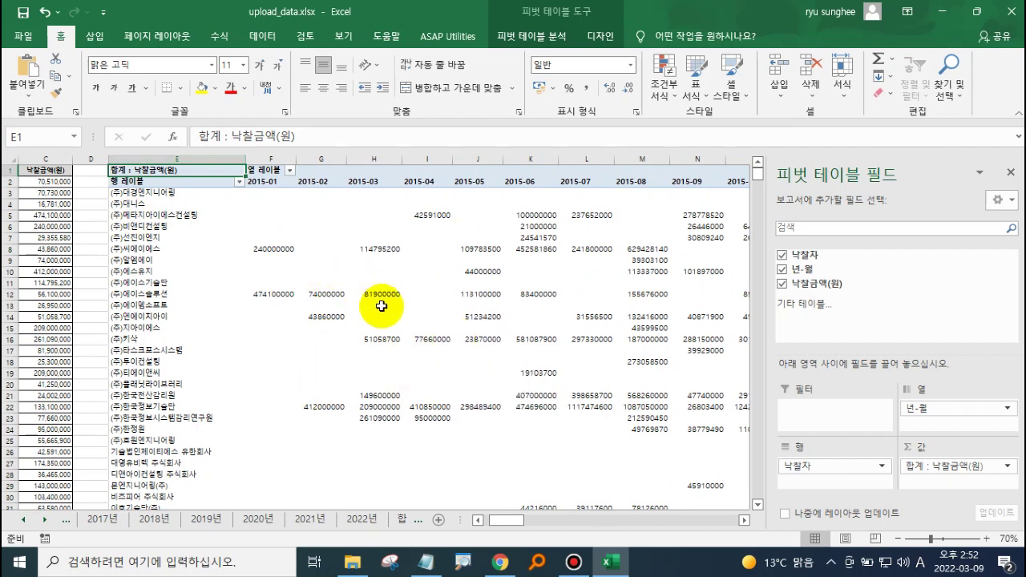
{"action": "mouse_move", "coordinate": [381, 307]}
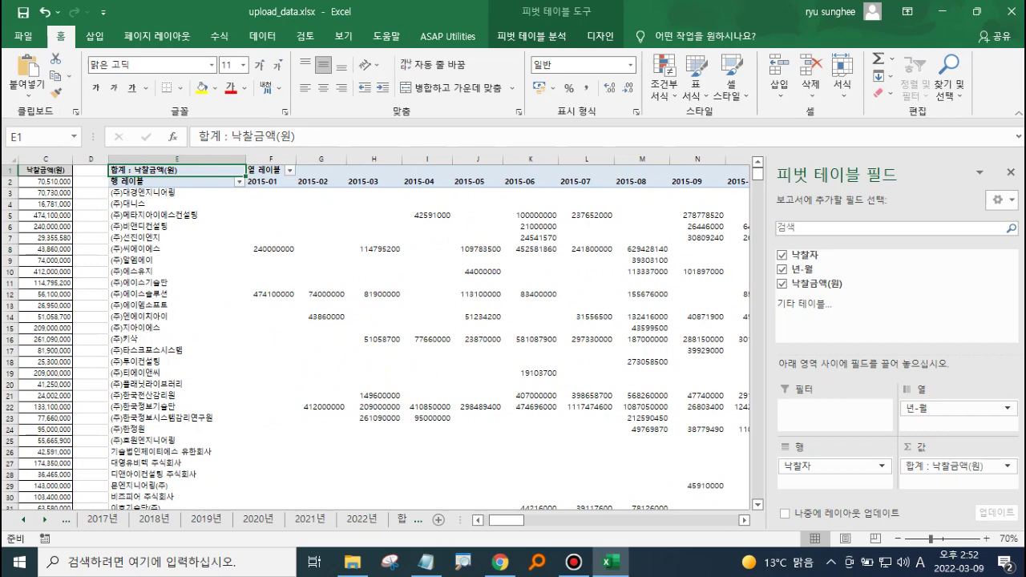
{"action": "left_click_drag", "start_coordinate": [1025, 176], "coordinate": [470, 109]}
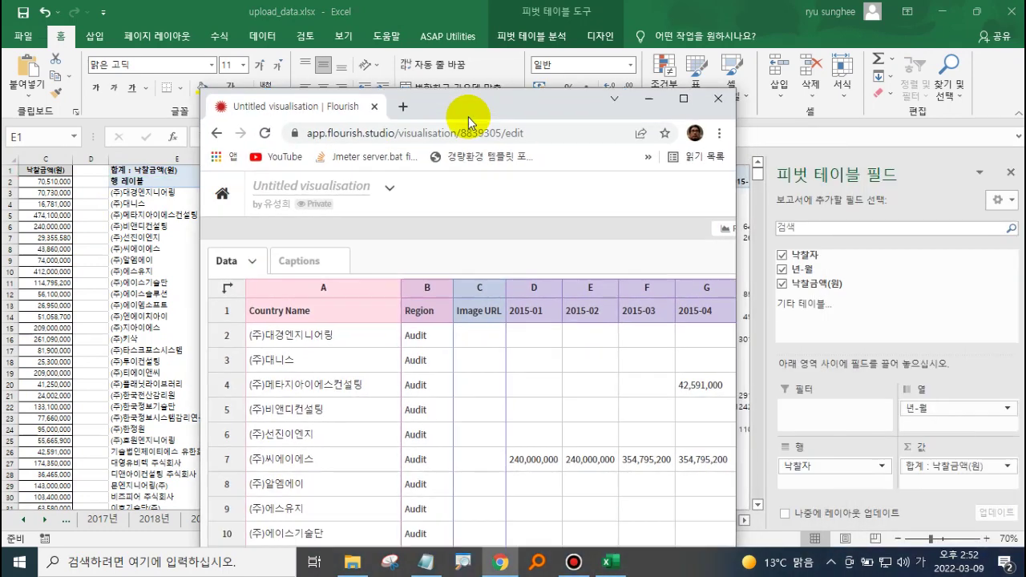
{"action": "double_click", "coordinate": [477, 106]}
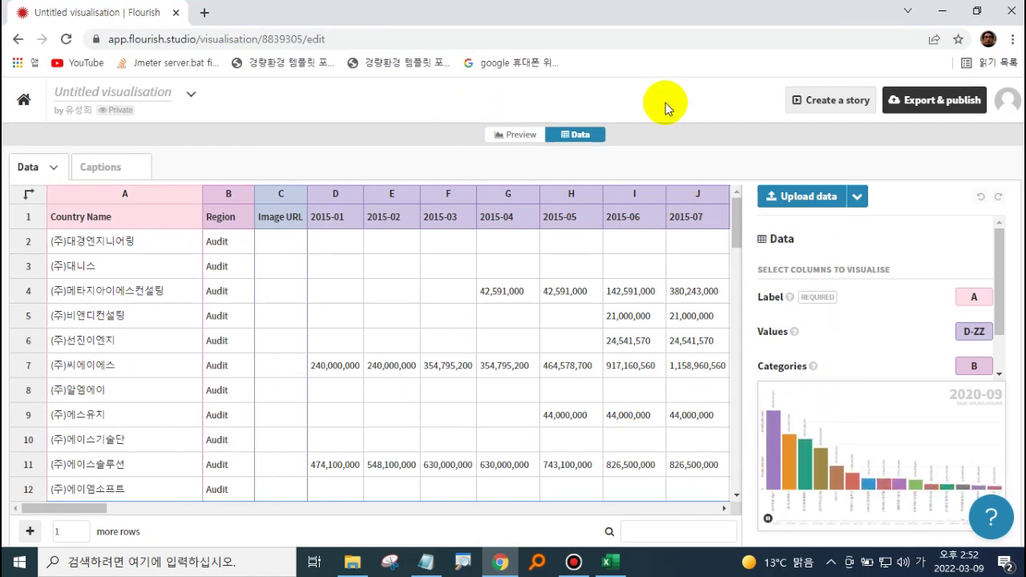
{"action": "key", "text": "alt+Tab"}
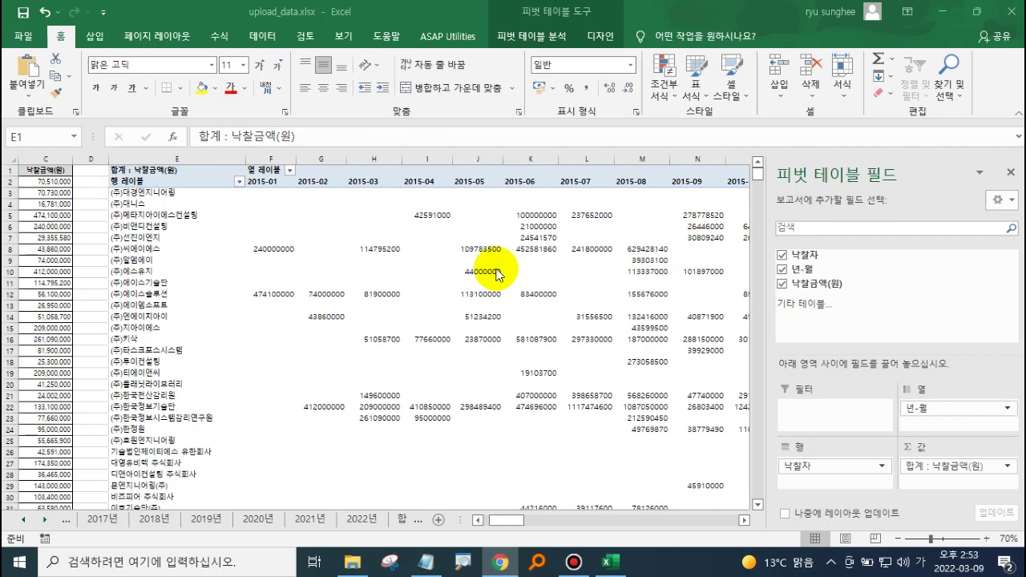
Hide the pivot field list and delete all columns holding the existing pivot table, from column E onward, on sheet 필요열2.
{"action": "left_click", "coordinate": [1011, 173]}
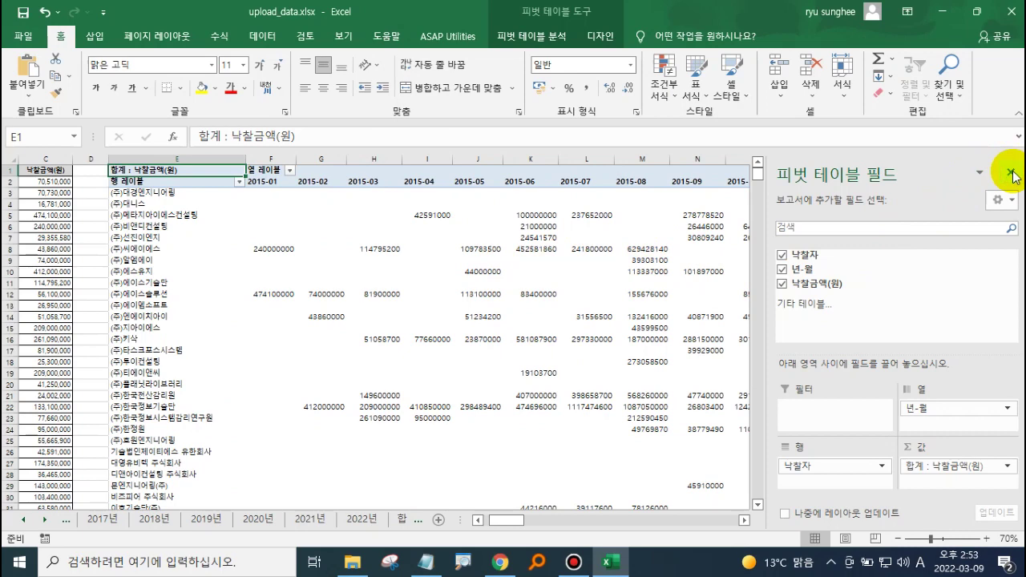
{"action": "left_click", "coordinate": [1011, 173]}
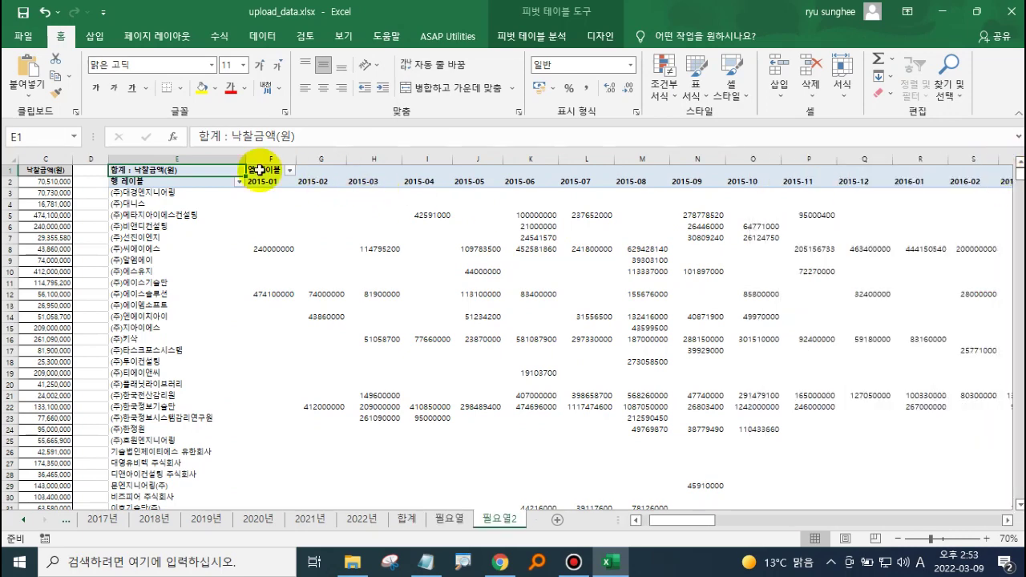
{"action": "left_click", "coordinate": [134, 158]}
{"action": "scroll", "coordinate": [909, 225], "scroll_direction": "down", "scroll_amount": 2, "text": "ctrl"}
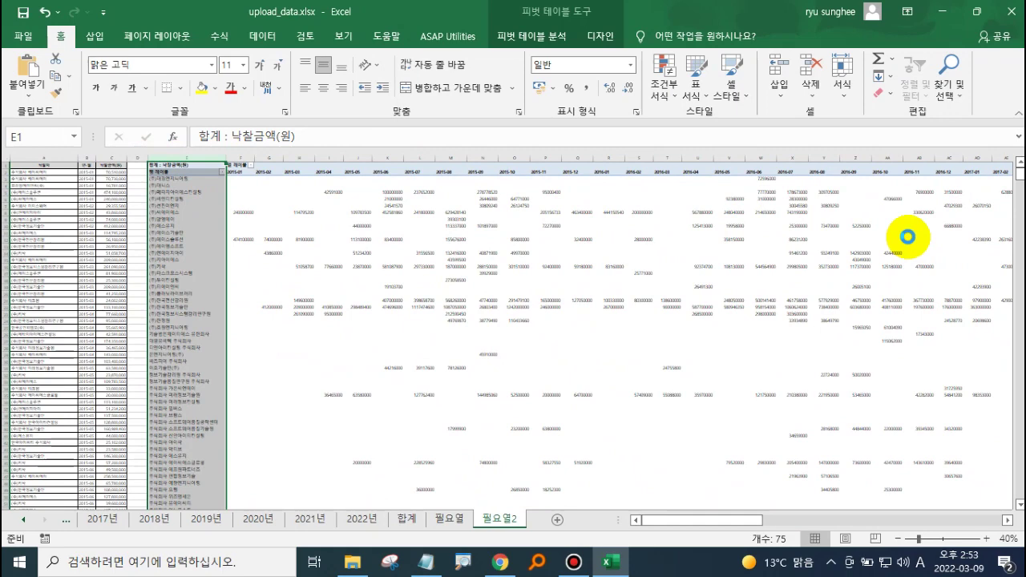
{"action": "scroll", "coordinate": [906, 236], "scroll_direction": "down", "scroll_amount": 1, "text": "ctrl"}
{"action": "scroll", "coordinate": [906, 236], "scroll_direction": "down", "scroll_amount": 1, "text": "ctrl"}
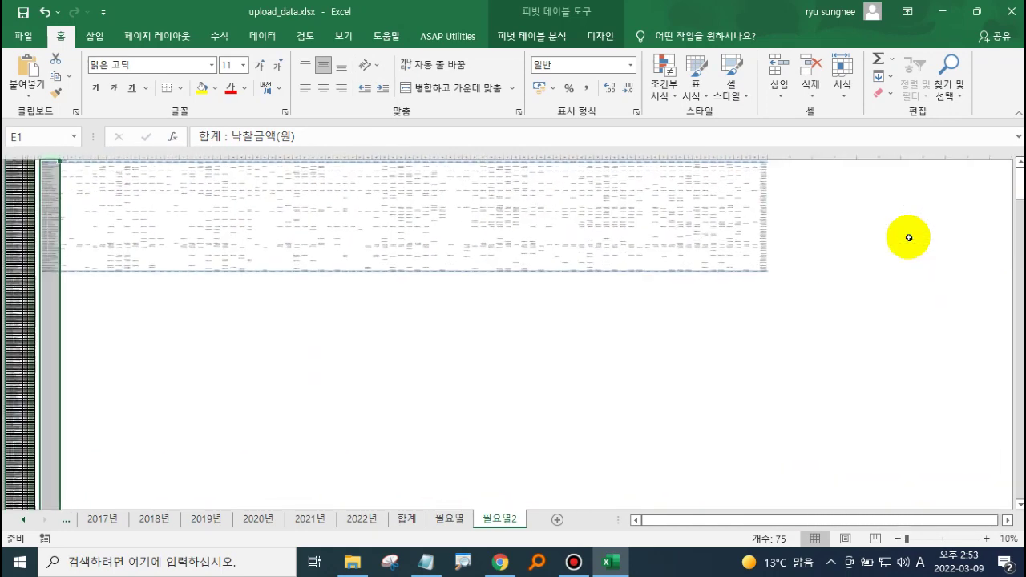
{"action": "left_click", "coordinate": [786, 159], "text": "shift"}
{"action": "right_click", "coordinate": [787, 159]}
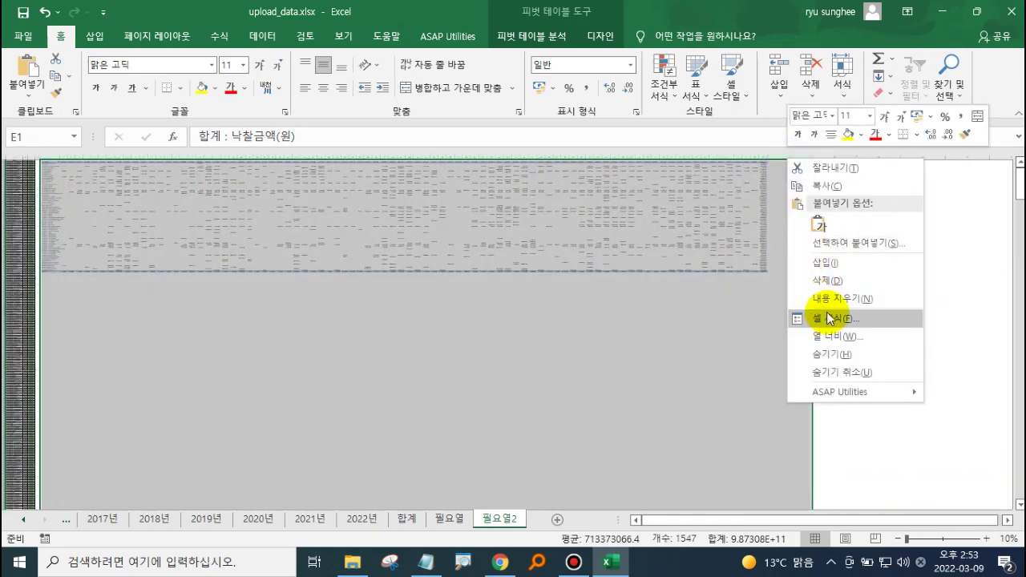
{"action": "left_click", "coordinate": [825, 281]}
{"action": "left_click", "coordinate": [389, 329]}
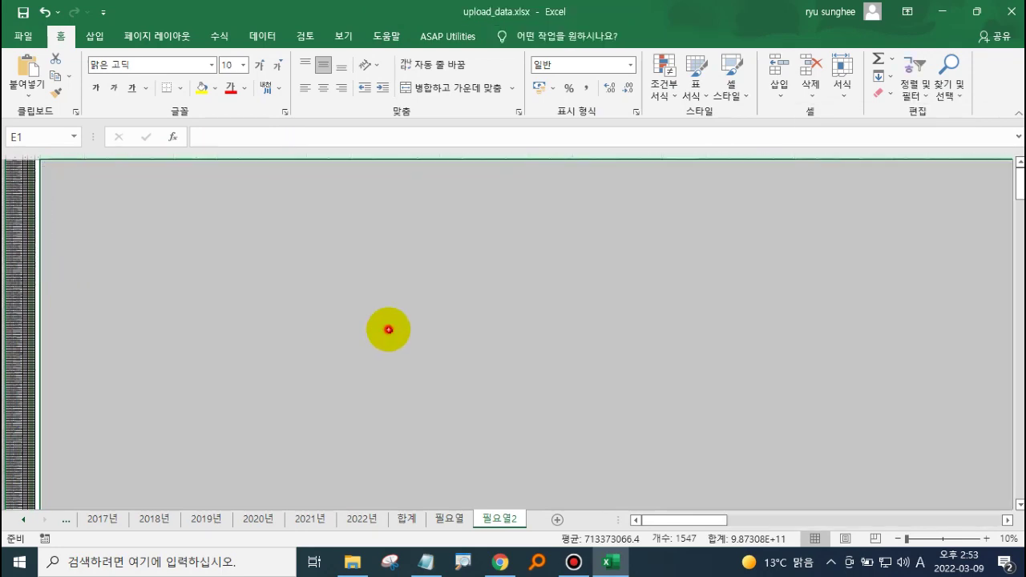
Create a pivot table on a new worksheet from the bid award data in 필요열2!$A$1:$C$2338.
{"action": "key", "text": "ctrl+Home"}
{"action": "scroll", "coordinate": [389, 330], "scroll_direction": "up", "scroll_amount": 7}
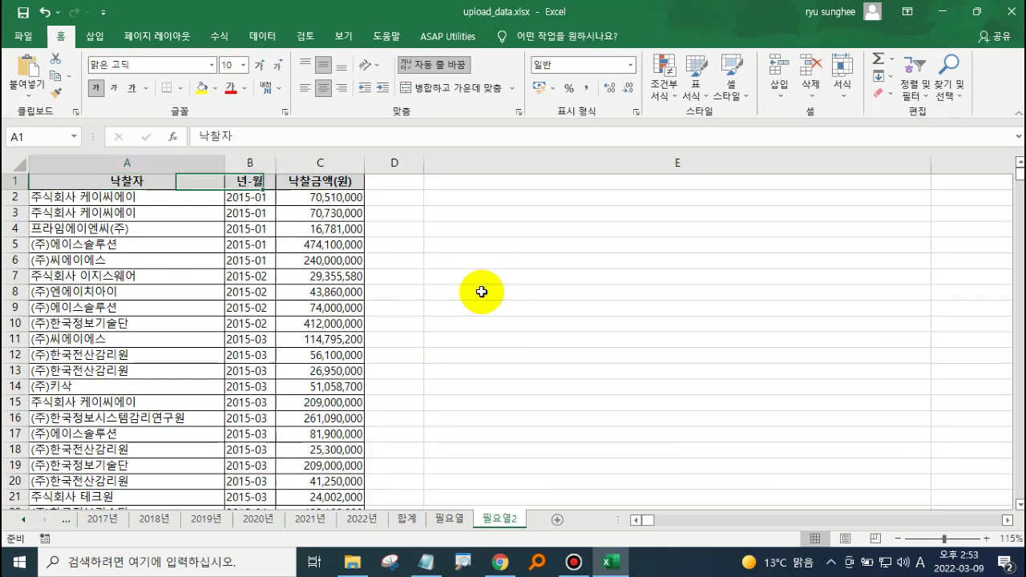
{"action": "key", "text": "ctrl+shift+Right"}
{"action": "key", "text": "ctrl+shift+Down"}
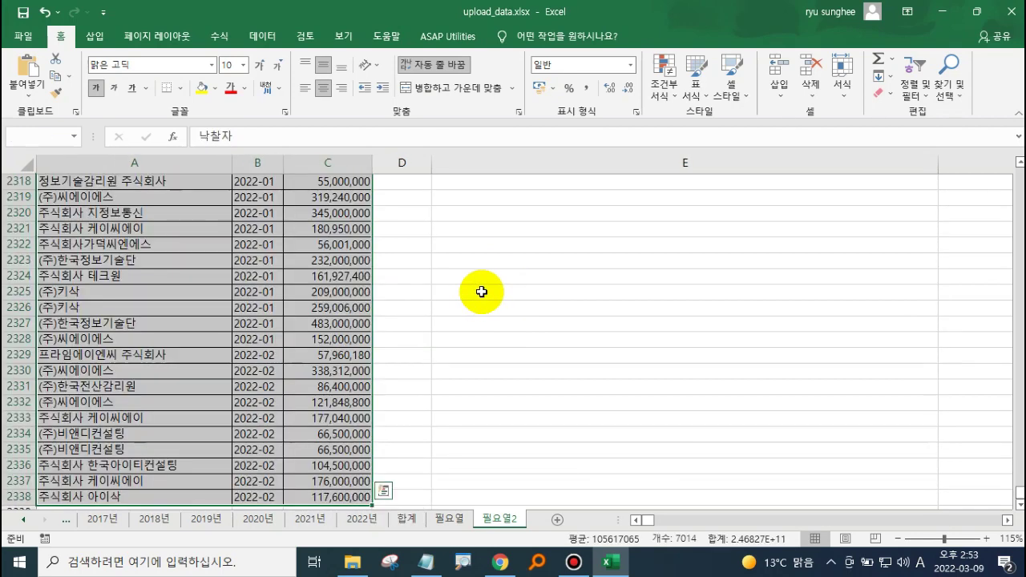
{"action": "scroll", "coordinate": [409, 335], "scroll_direction": "up", "scroll_amount": 3}
{"action": "scroll", "coordinate": [409, 335], "scroll_direction": "up", "scroll_amount": 18}
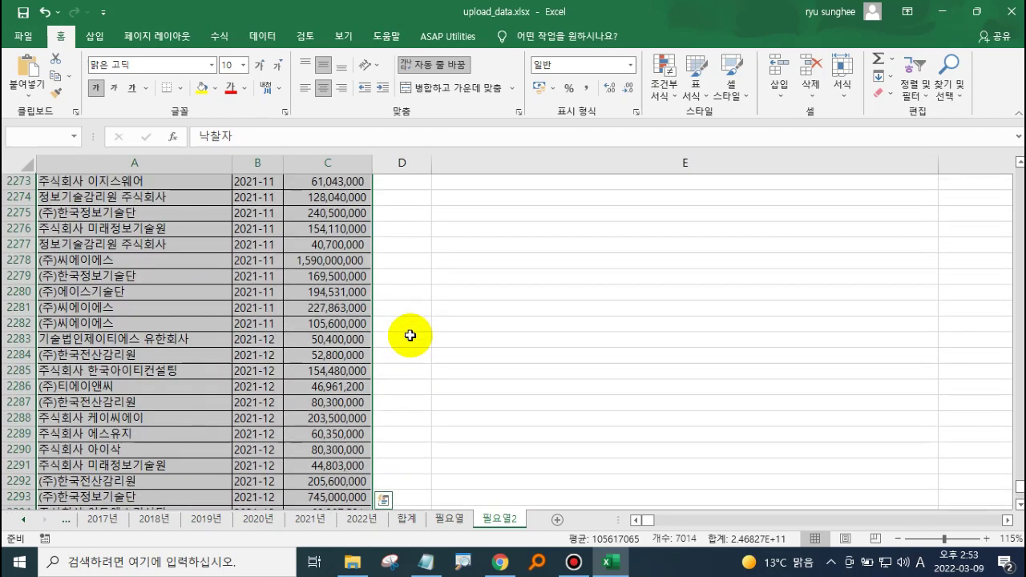
{"action": "left_click", "coordinate": [94, 39]}
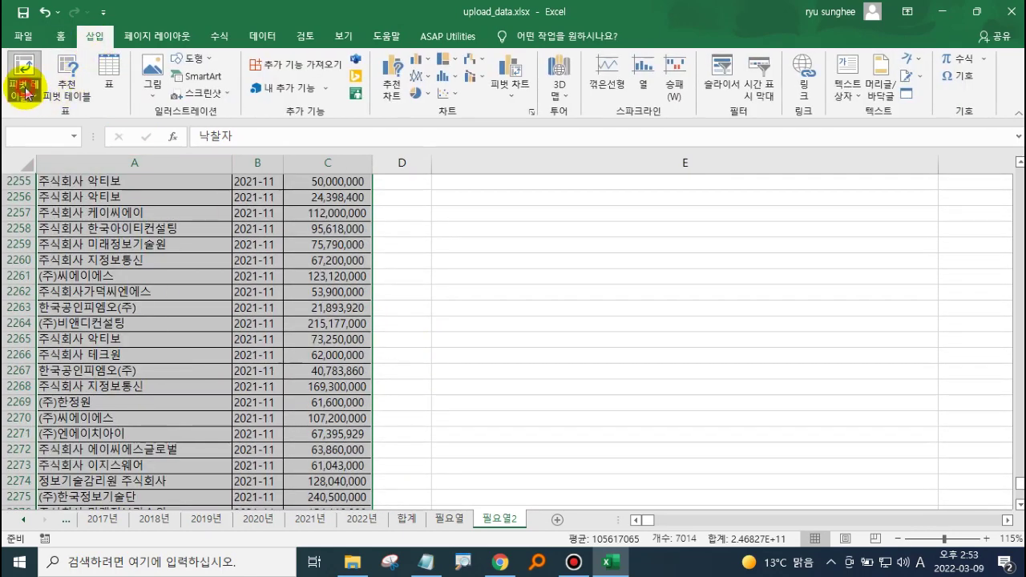
{"action": "left_click", "coordinate": [25, 93]}
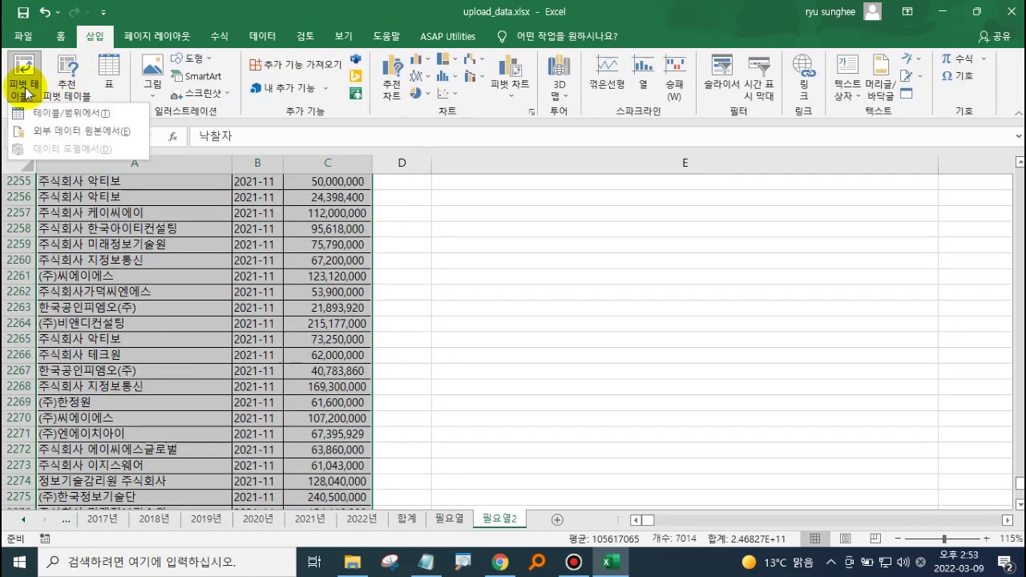
{"action": "left_click", "coordinate": [90, 118]}
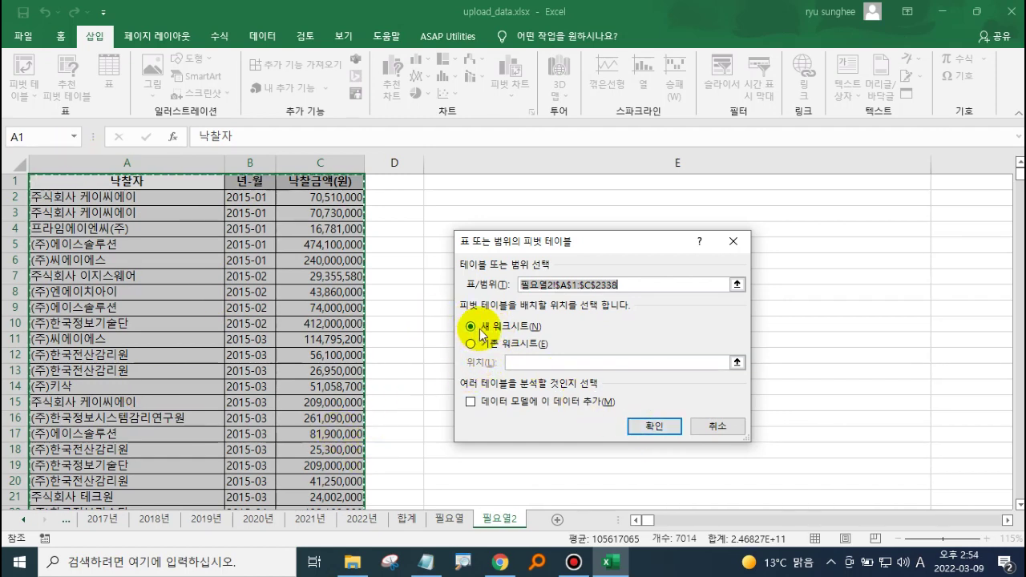
{"action": "left_click", "coordinate": [655, 428]}
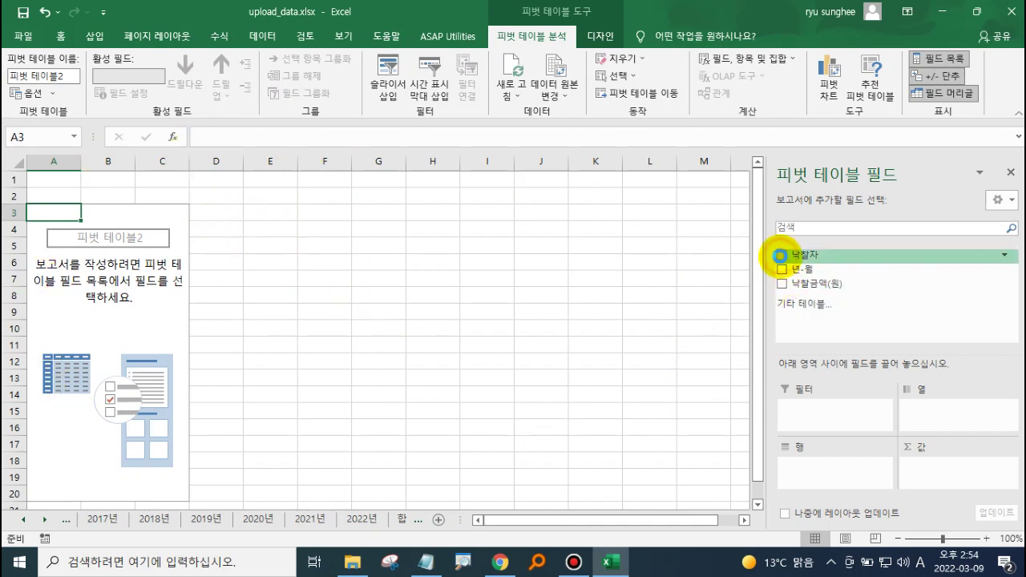
Add 낙찰자, 년-월 and 낙찰금액(원) to the pivot table, with 낙찰자 as rows, 년-월 as columns and 낙찰금액(원) as summed values.
{"action": "left_click", "coordinate": [779, 255]}
{"action": "left_click", "coordinate": [783, 272]}
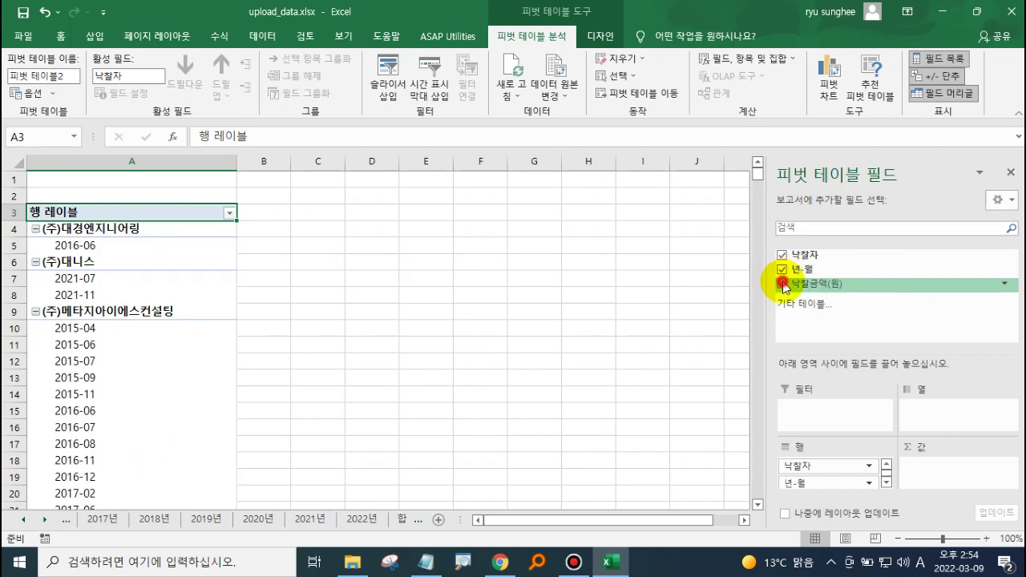
{"action": "left_click", "coordinate": [783, 284]}
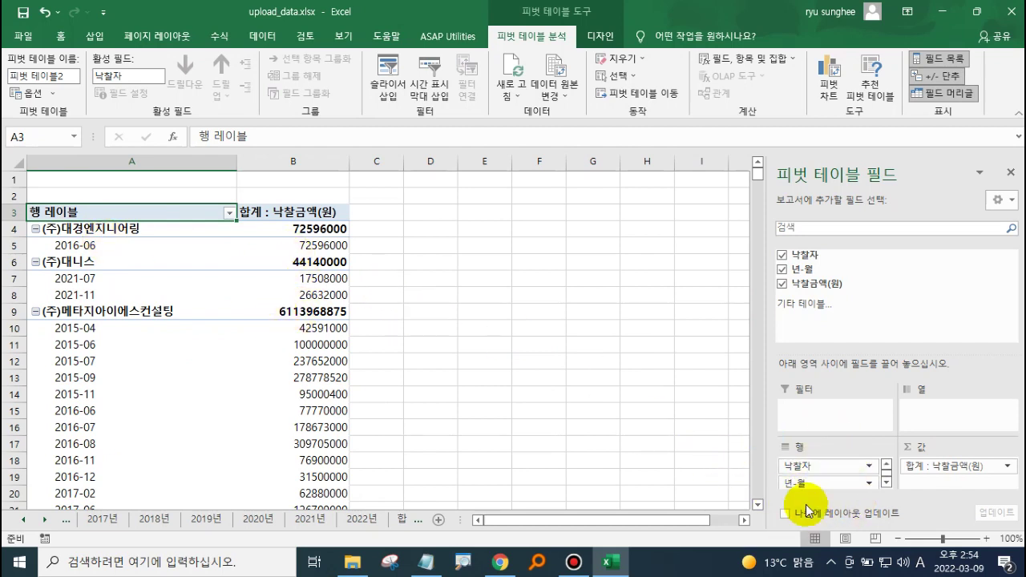
{"action": "left_click_drag", "start_coordinate": [818, 486], "coordinate": [927, 415]}
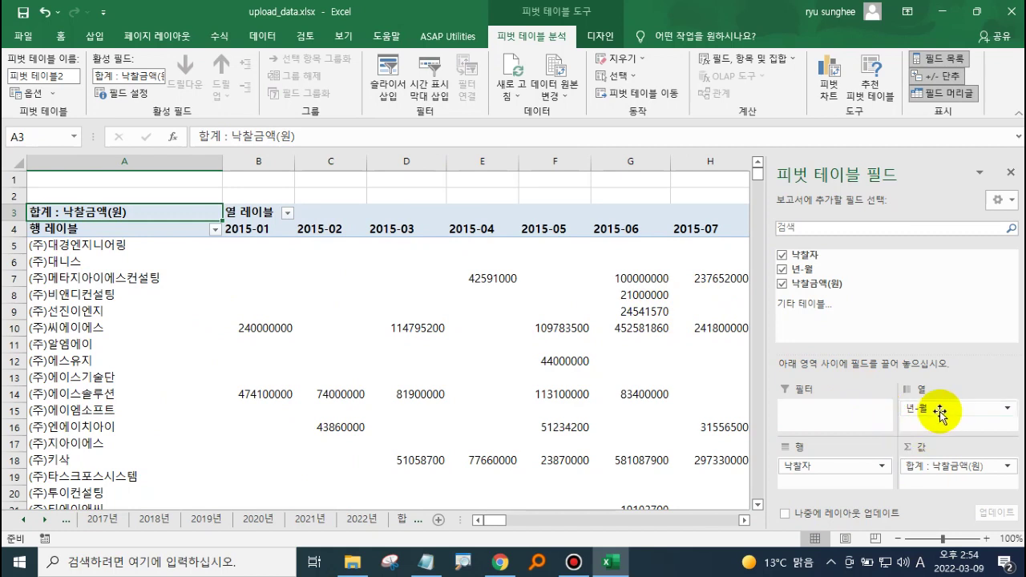
Try the transposed pivot layout with 년-월 as rows and 낙찰자 as columns, check its labels, and swap the two fields back.
{"action": "mouse_move", "coordinate": [954, 411]}
{"action": "left_mouse_down"}
{"action": "mouse_move", "coordinate": [833, 484]}
{"action": "mouse_move", "coordinate": [849, 445]}
{"action": "mouse_move", "coordinate": [927, 402]}
{"action": "mouse_move", "coordinate": [934, 409]}
{"action": "left_mouse_up"}
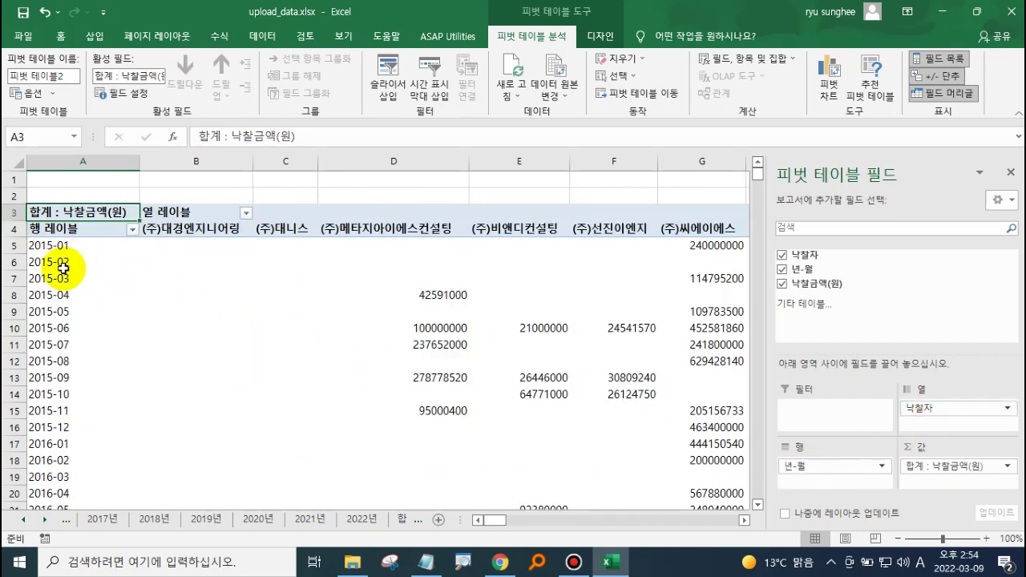
{"action": "left_click", "coordinate": [85, 249]}
{"action": "left_click", "coordinate": [85, 281]}
{"action": "left_click", "coordinate": [88, 323]}
{"action": "left_click", "coordinate": [91, 250]}
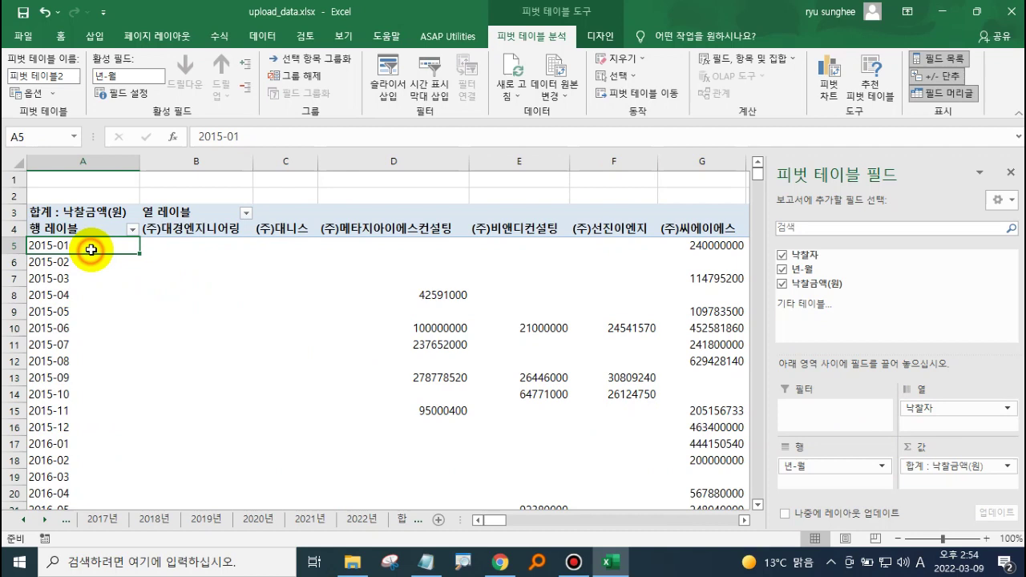
{"action": "left_click", "coordinate": [197, 231]}
{"action": "left_click", "coordinate": [279, 234]}
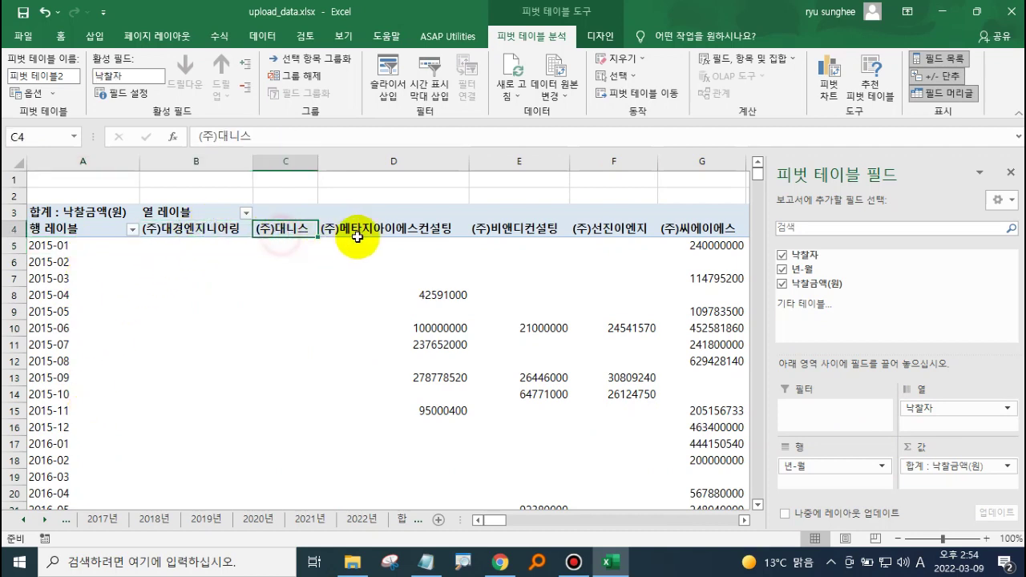
{"action": "left_click", "coordinate": [354, 234]}
{"action": "left_click", "coordinate": [488, 222]}
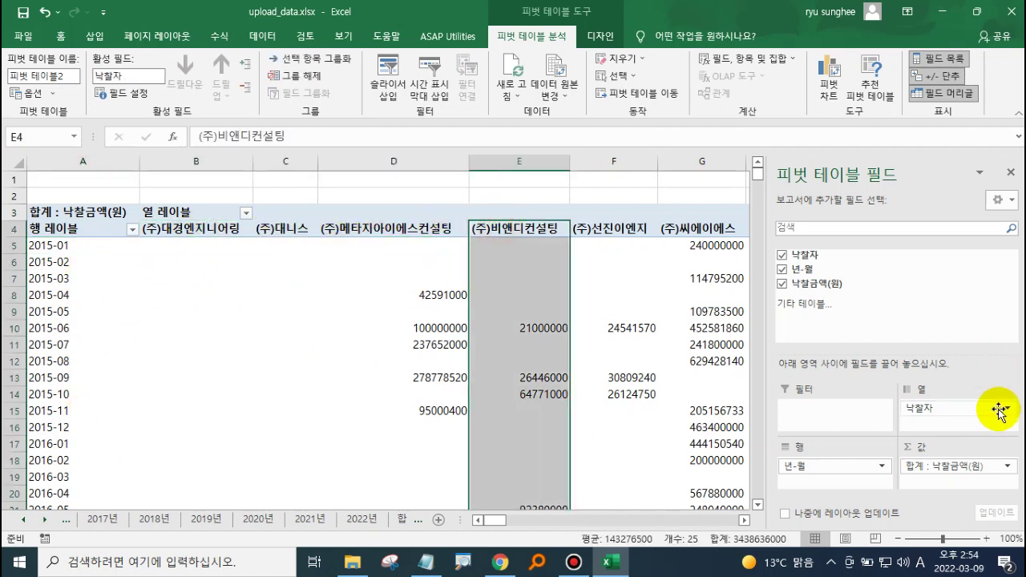
{"action": "left_click_drag", "start_coordinate": [983, 412], "coordinate": [934, 410]}
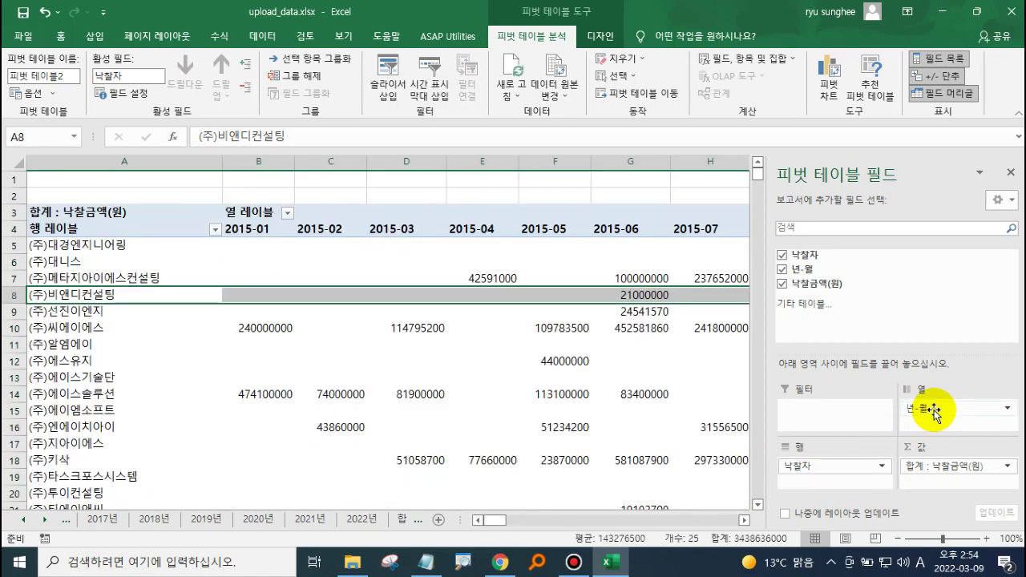
{"action": "left_click", "coordinate": [149, 343]}
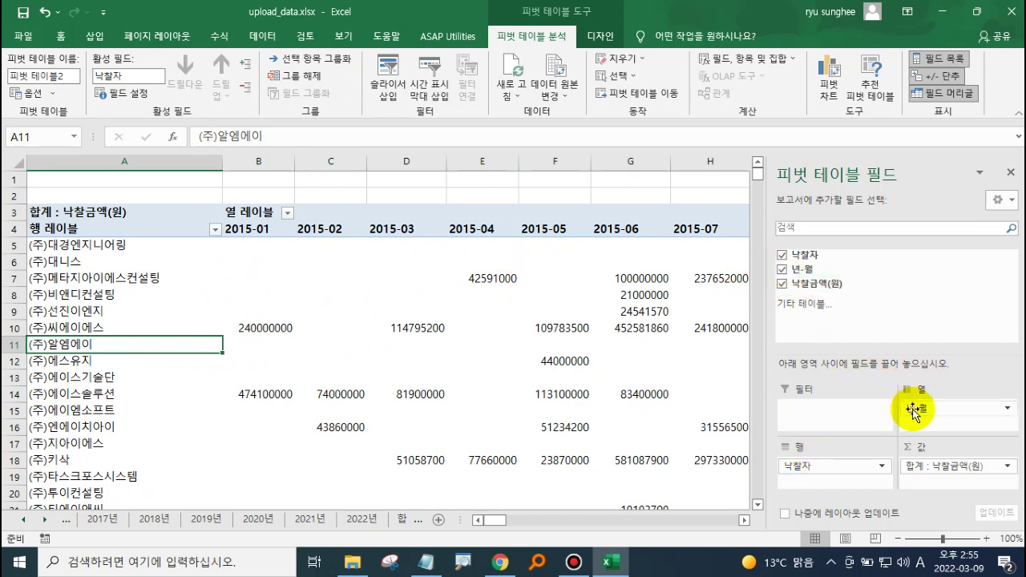
Move 년-월 into the rows beneath 낙찰자, and remove both fields from the pivot table.
{"action": "left_click_drag", "start_coordinate": [918, 413], "coordinate": [816, 481]}
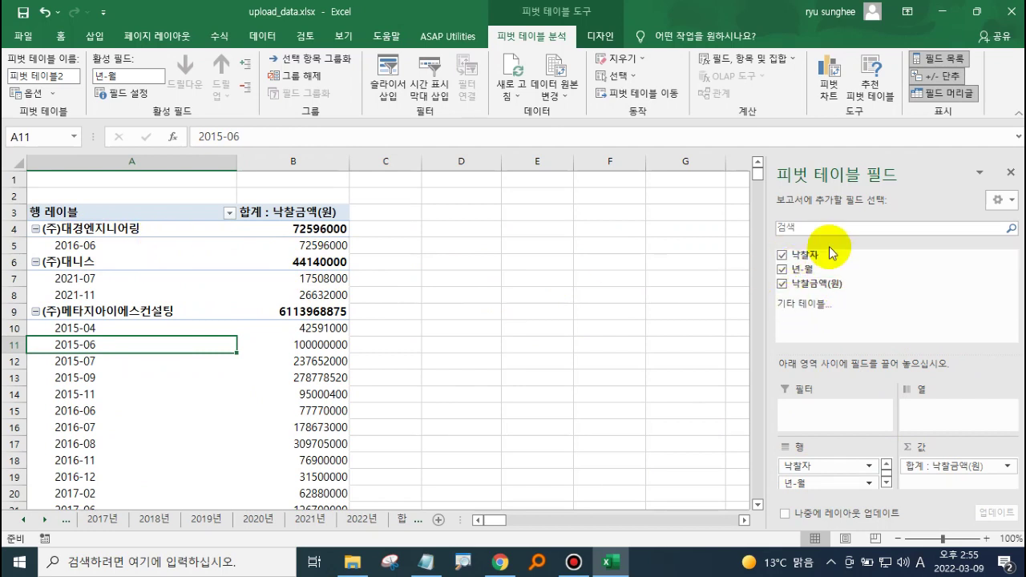
{"action": "left_click", "coordinate": [783, 269]}
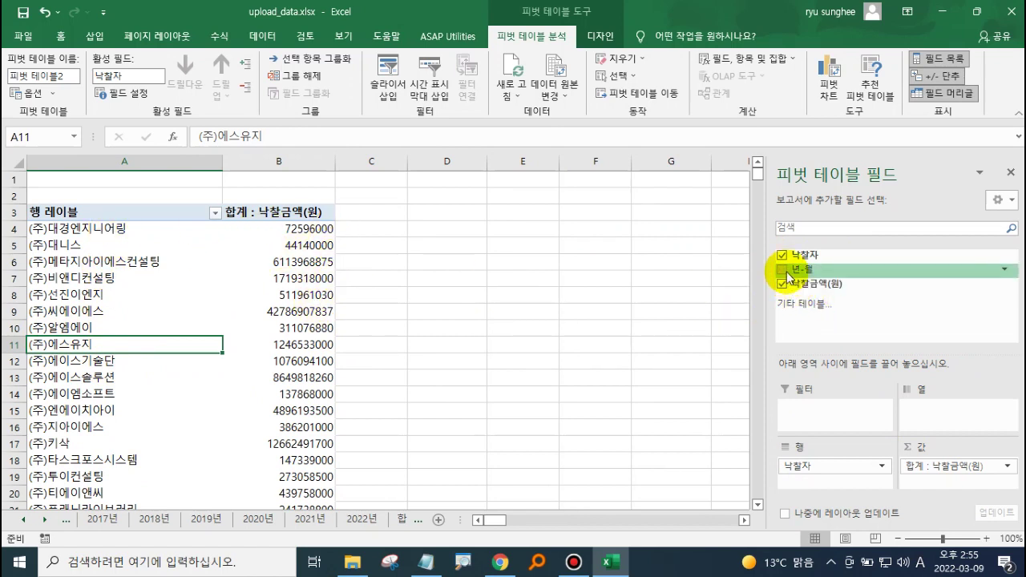
{"action": "left_click", "coordinate": [782, 255]}
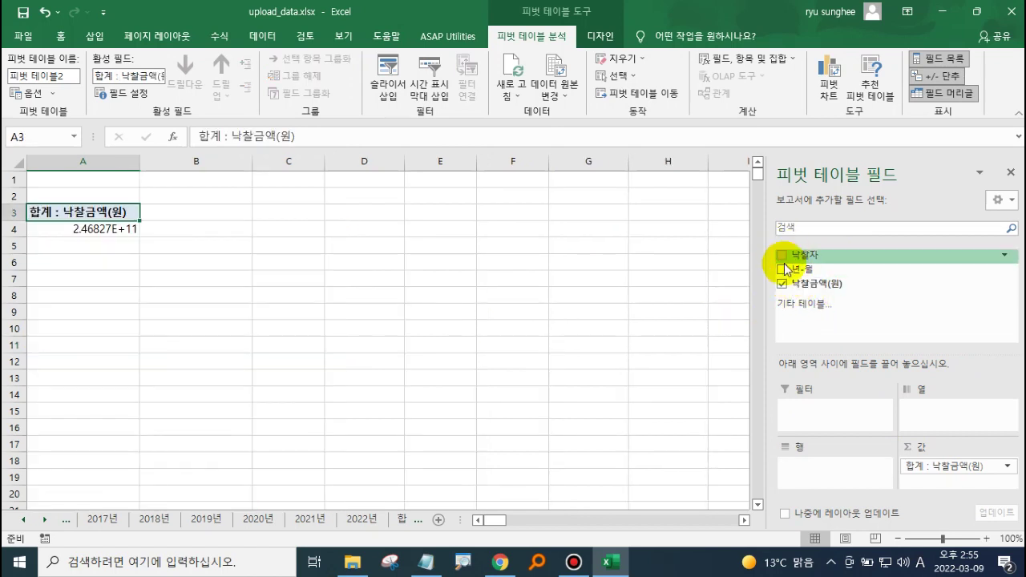
Add 년-월 and 낙찰자 back to the pivot table, placing 낙찰자 as rows and 년-월 as columns.
{"action": "left_click", "coordinate": [782, 269]}
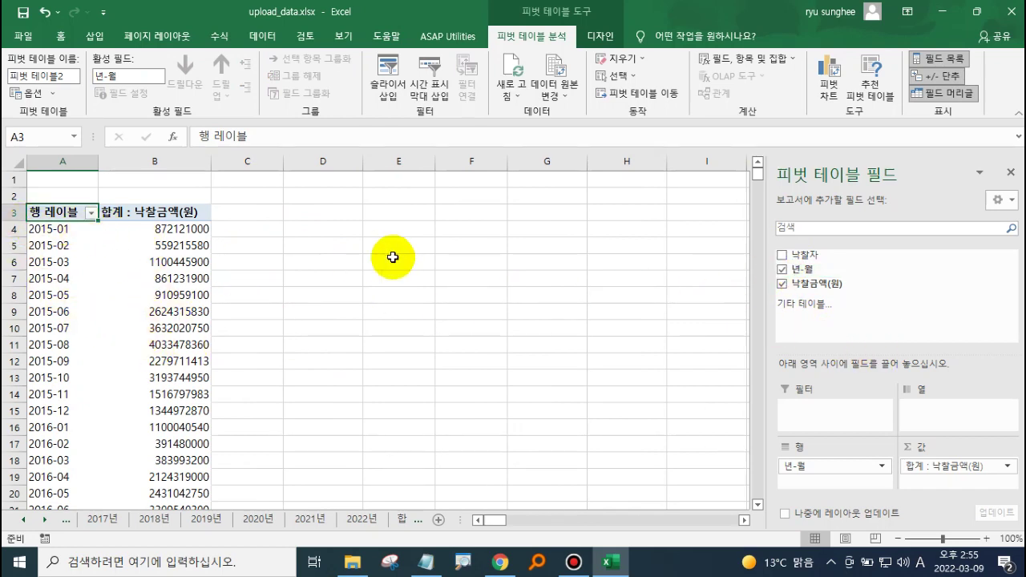
{"action": "left_click", "coordinate": [785, 257]}
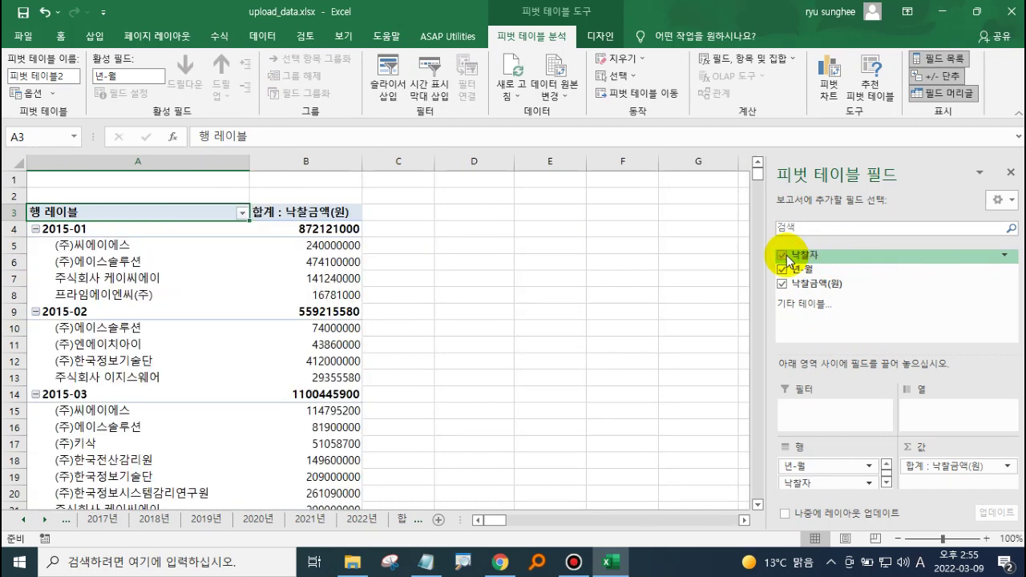
{"action": "left_click_drag", "start_coordinate": [819, 484], "coordinate": [785, 265]}
{"action": "left_click_drag", "start_coordinate": [832, 463], "coordinate": [926, 415]}
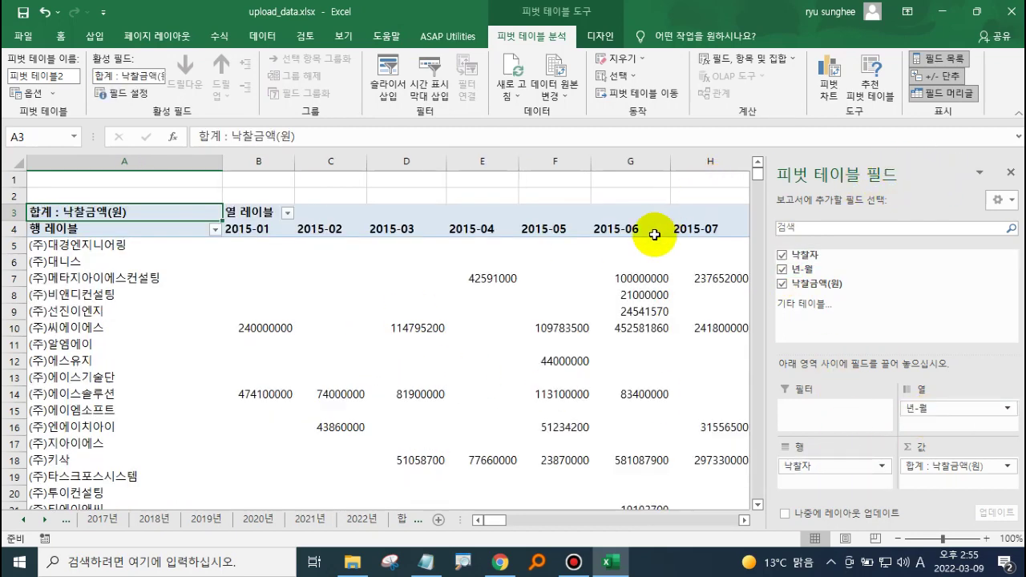
{"action": "scroll", "coordinate": [414, 318], "scroll_direction": "down", "scroll_amount": 2, "text": "ctrl"}
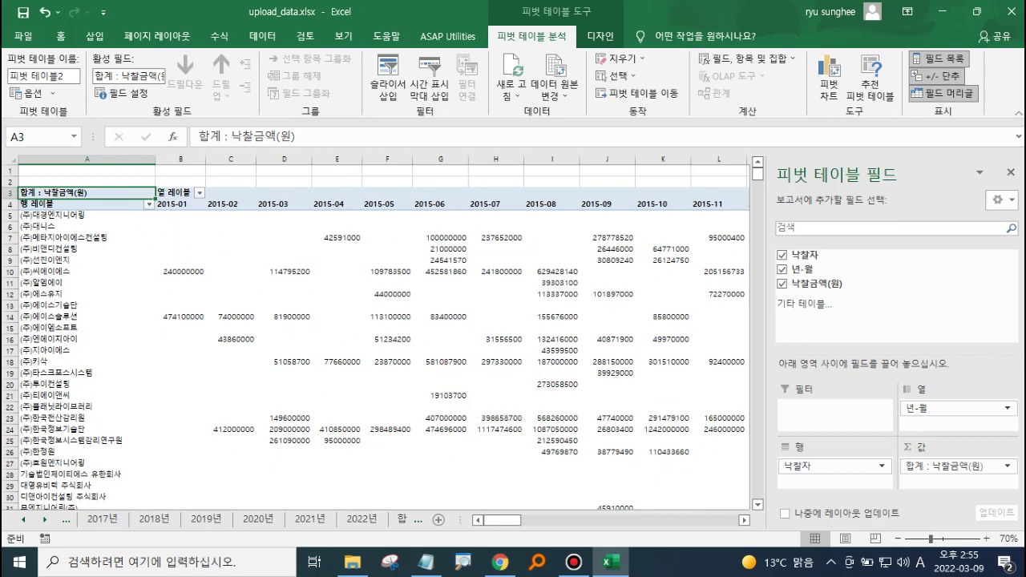
{"action": "left_click", "coordinate": [573, 561]}
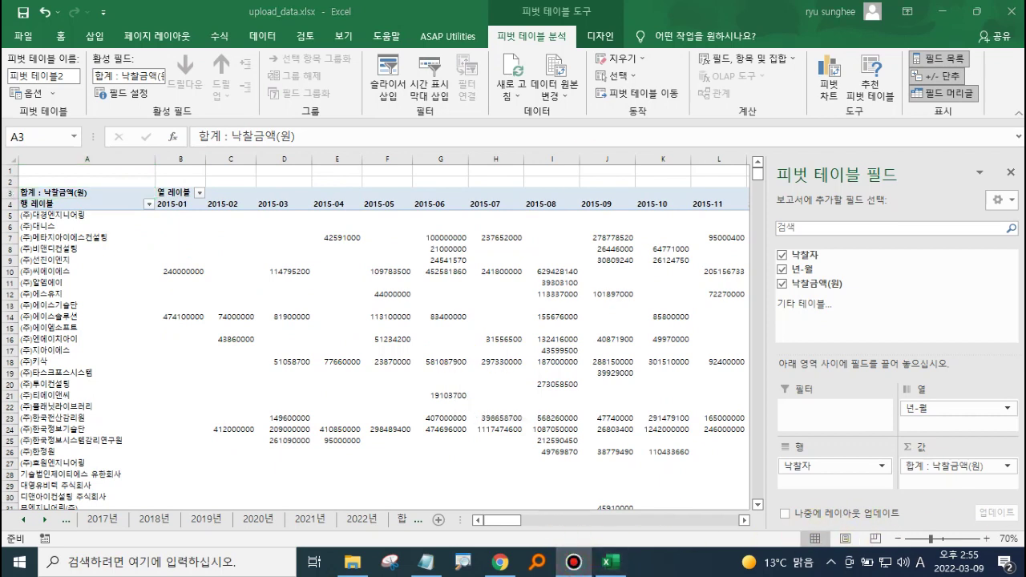